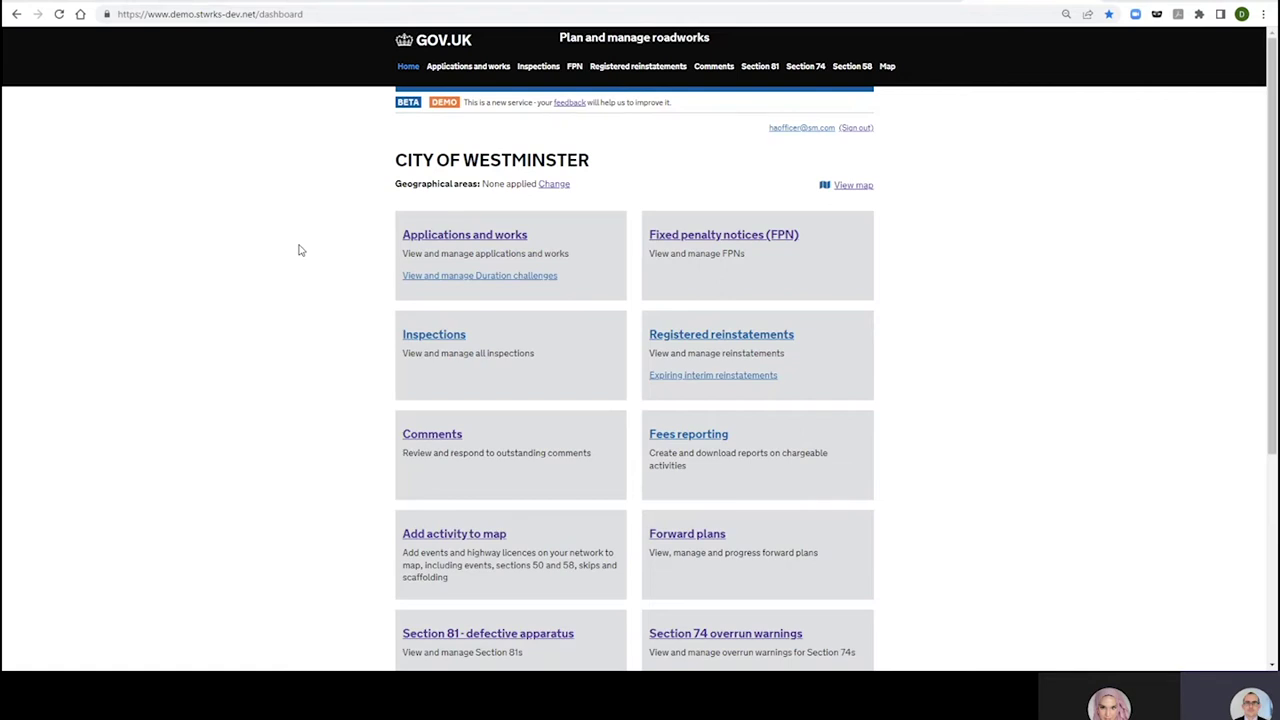
- Open the submitted Alperton Street permit application and choose Grant with duration challenge as the assessment decision
{"action": "left_click", "coordinate": [477, 238]}
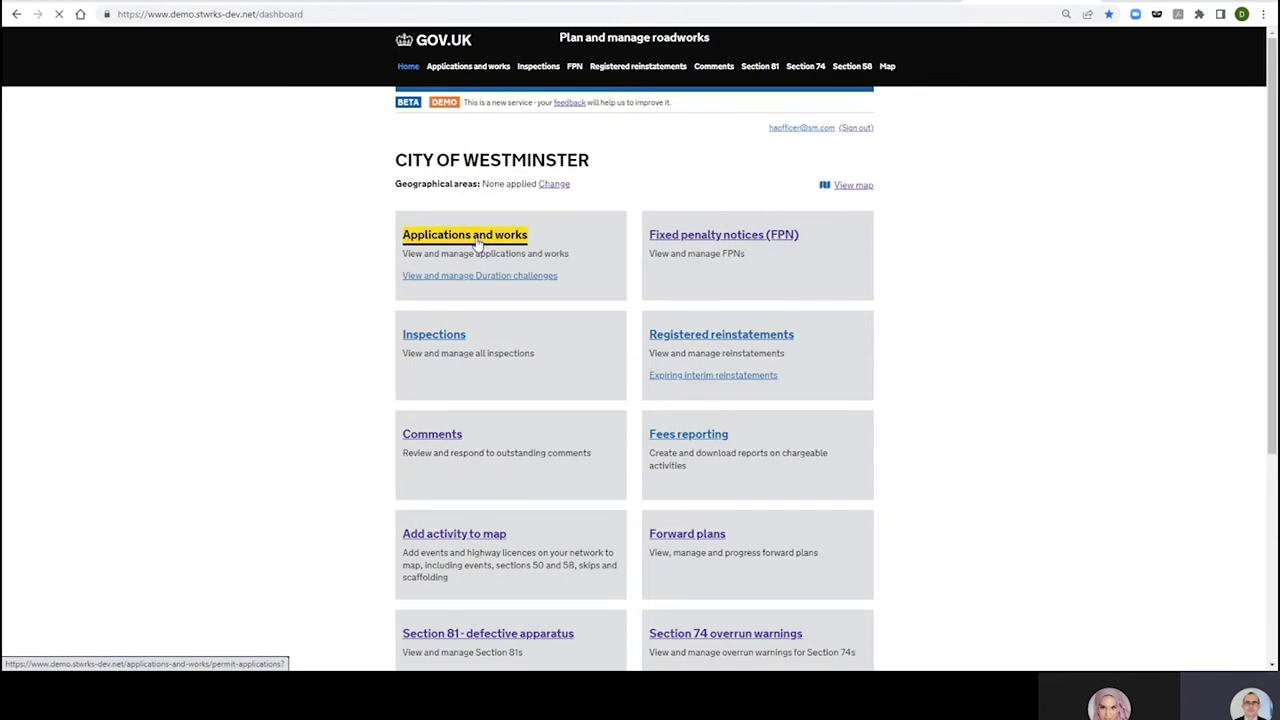
{"action": "scroll", "coordinate": [317, 295], "scroll_direction": "down", "scroll_amount": 1}
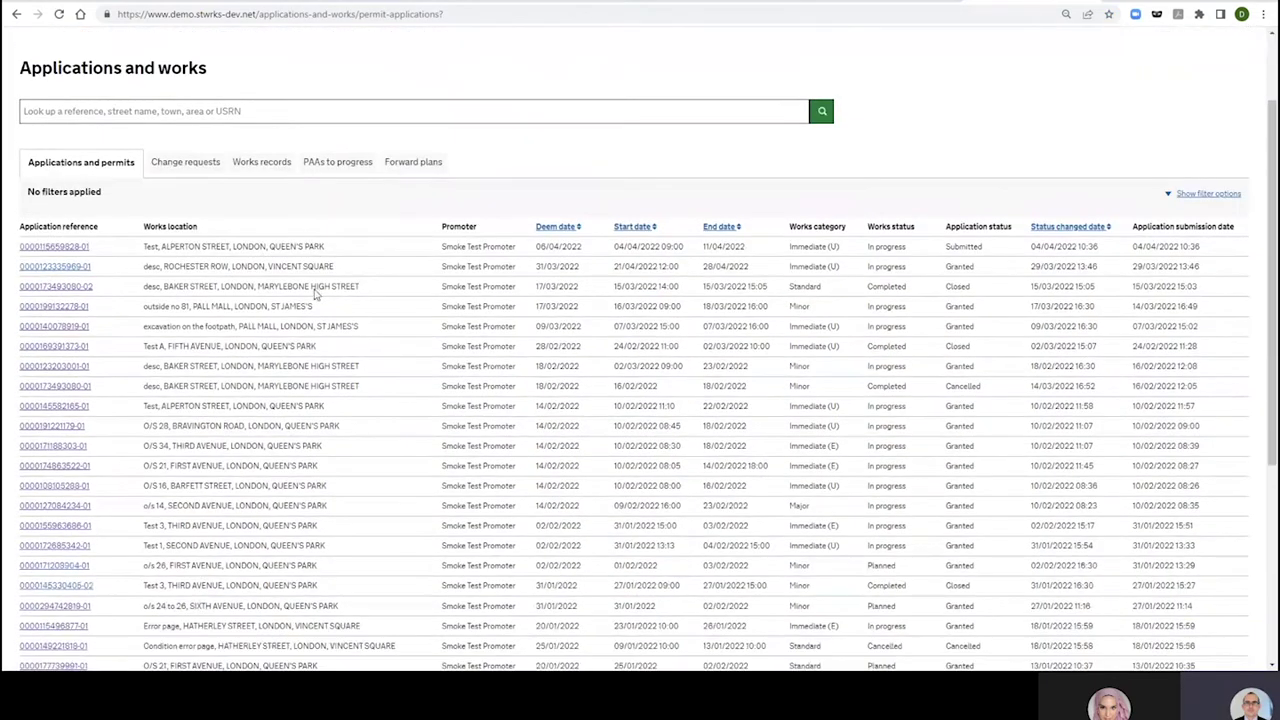
{"action": "left_click", "coordinate": [57, 247]}
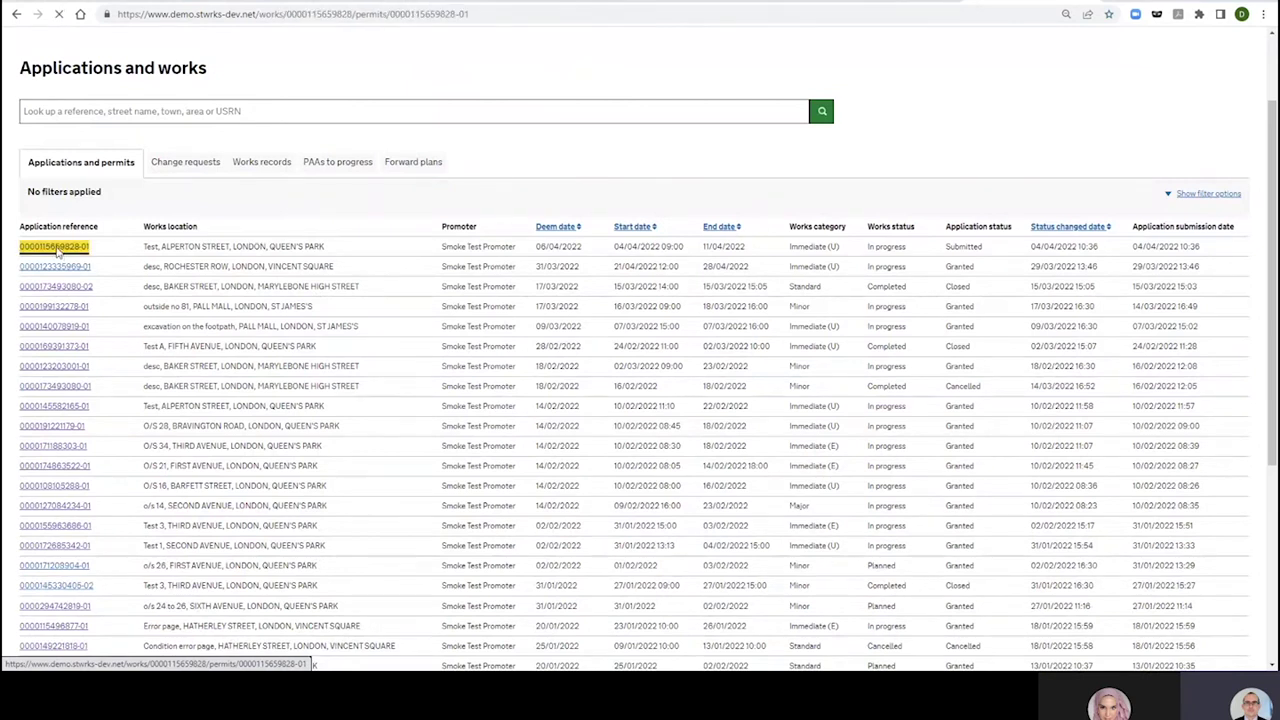
{"action": "scroll", "coordinate": [235, 352], "scroll_direction": "down", "scroll_amount": 5}
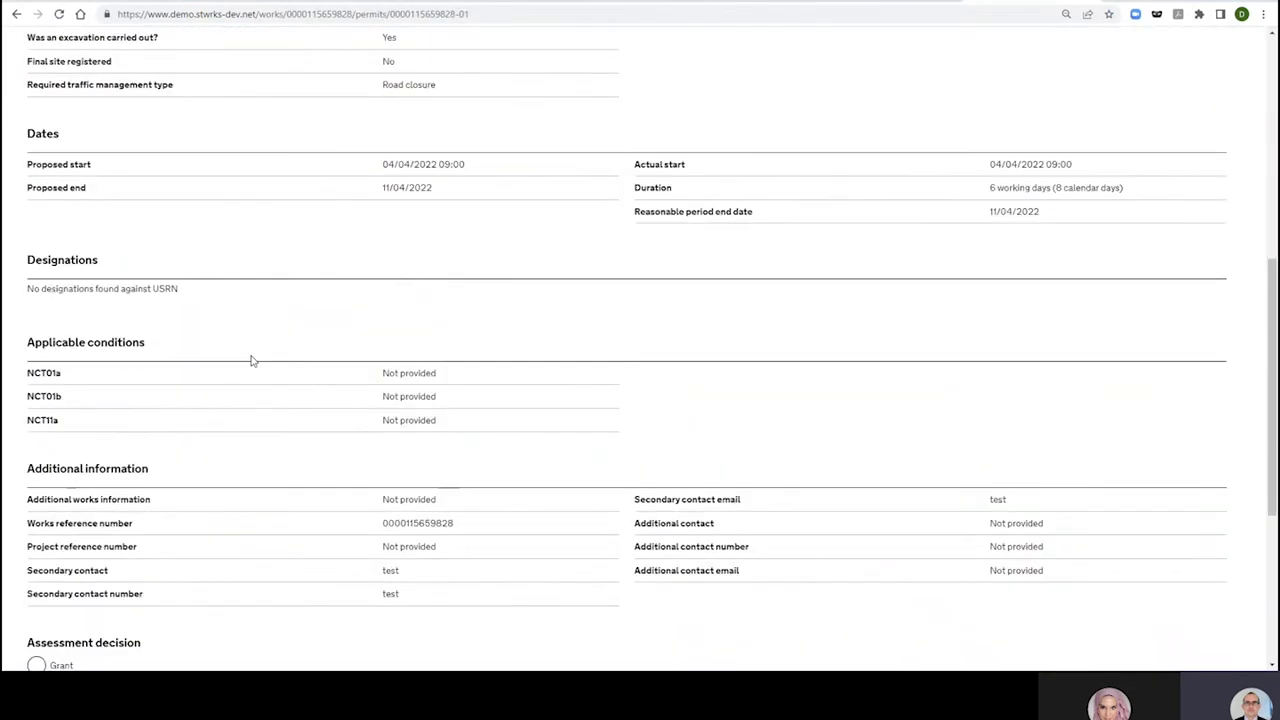
{"action": "scroll", "coordinate": [250, 360], "scroll_direction": "down", "scroll_amount": 3}
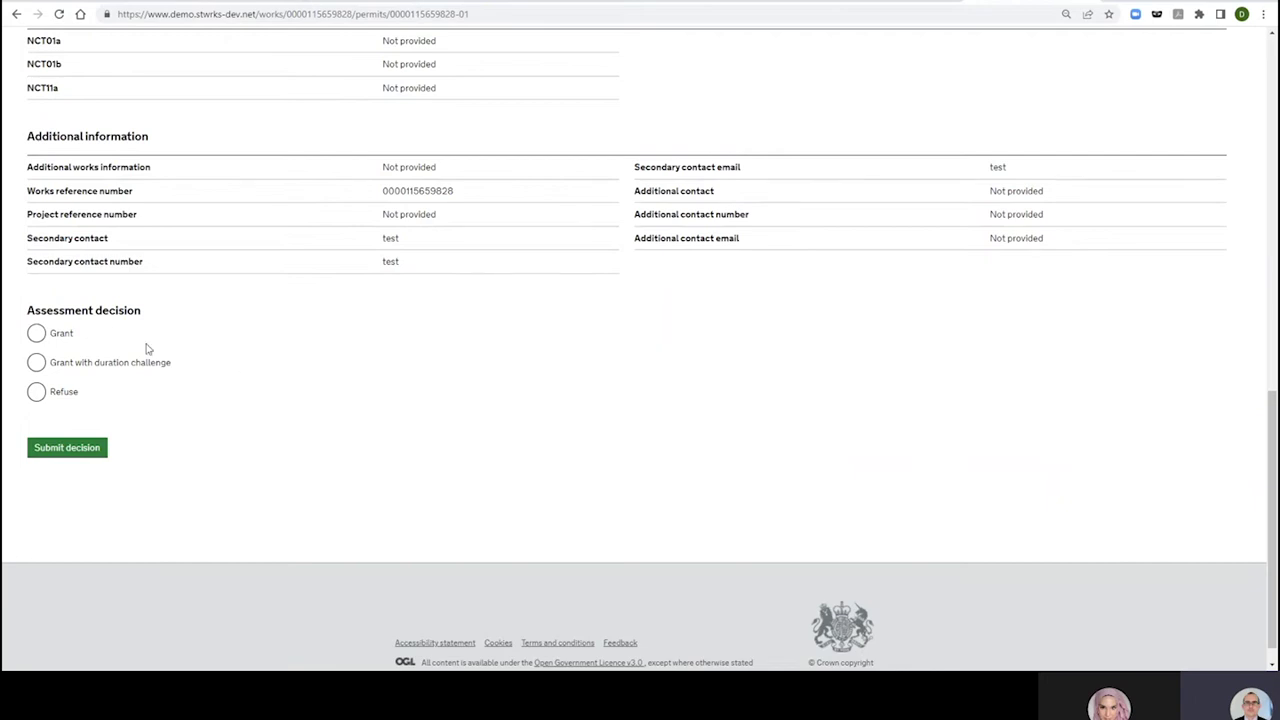
{"action": "left_click", "coordinate": [36, 364]}
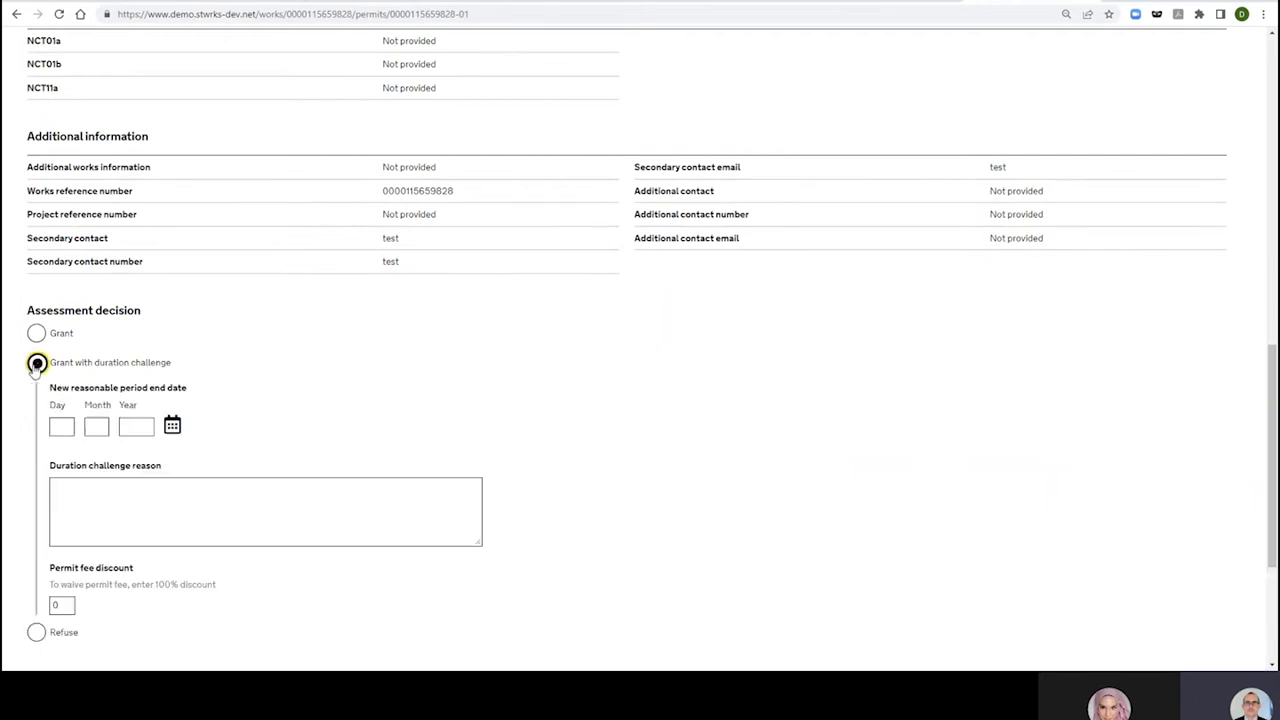
- Set the new reasonable period end date to 07/04/2022, enter "Reason" as the duration challenge reason, and submit the decision
{"action": "scroll", "coordinate": [640, 410], "scroll_direction": "up", "scroll_amount": 3}
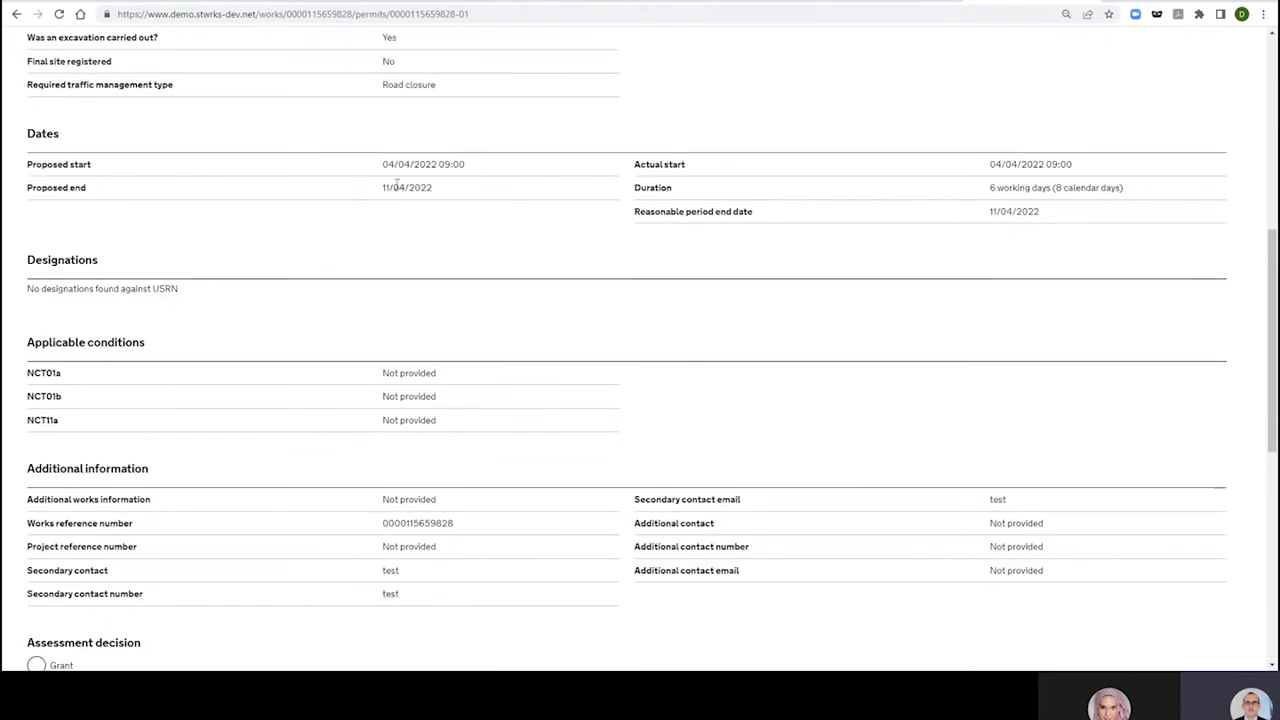
{"action": "scroll", "coordinate": [404, 320], "scroll_direction": "down", "scroll_amount": 3}
{"action": "scroll", "coordinate": [404, 320], "scroll_direction": "down", "scroll_amount": 2}
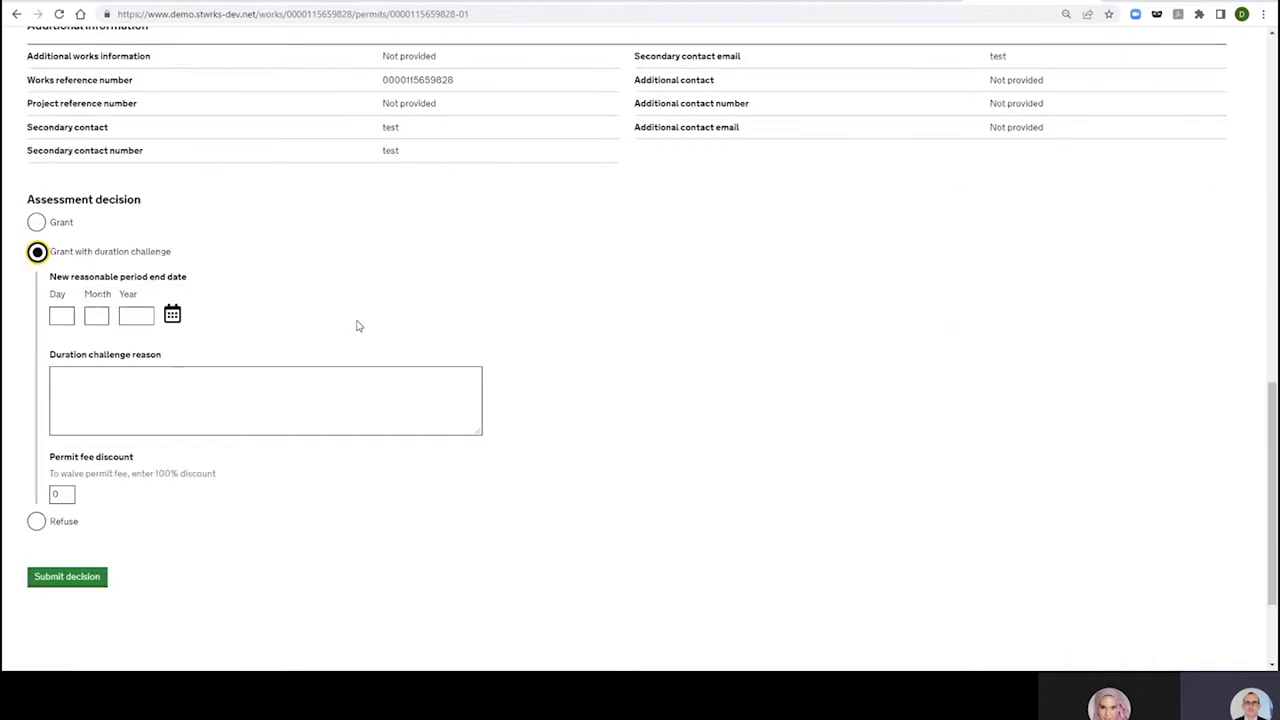
{"action": "left_click", "coordinate": [172, 314]}
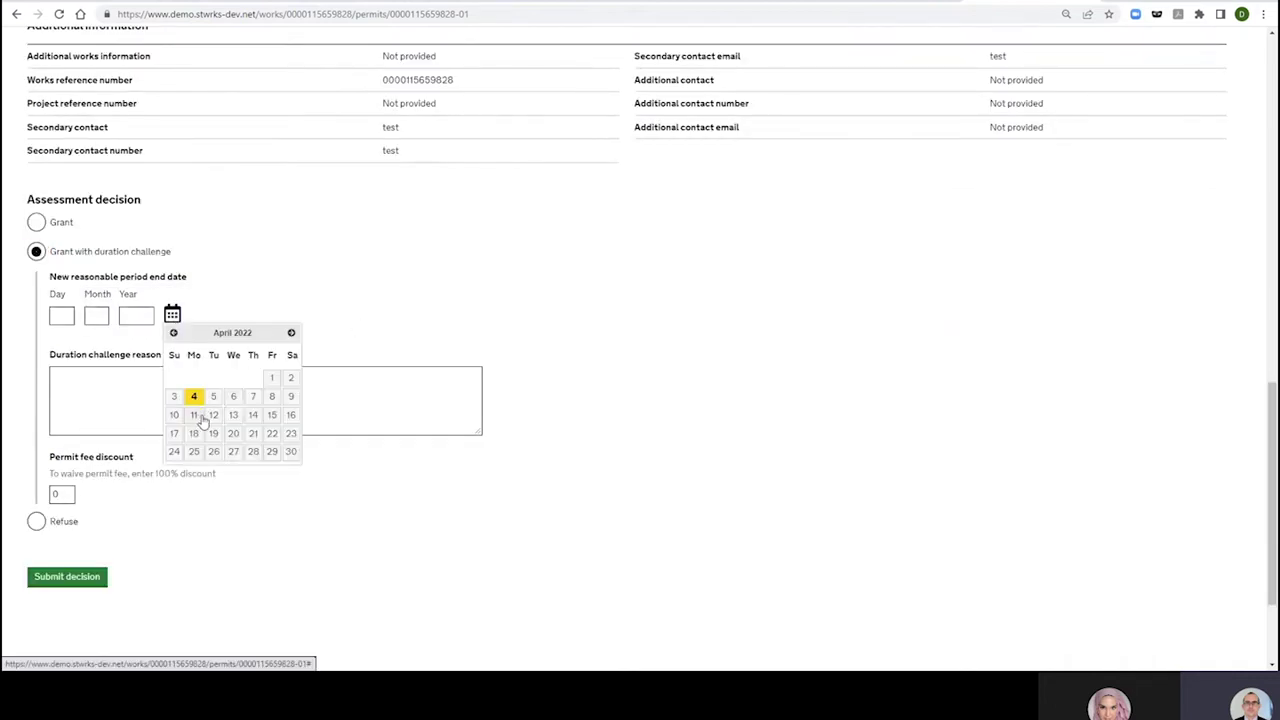
{"action": "left_click", "coordinate": [254, 409]}
{"action": "left_click", "coordinate": [207, 395]}
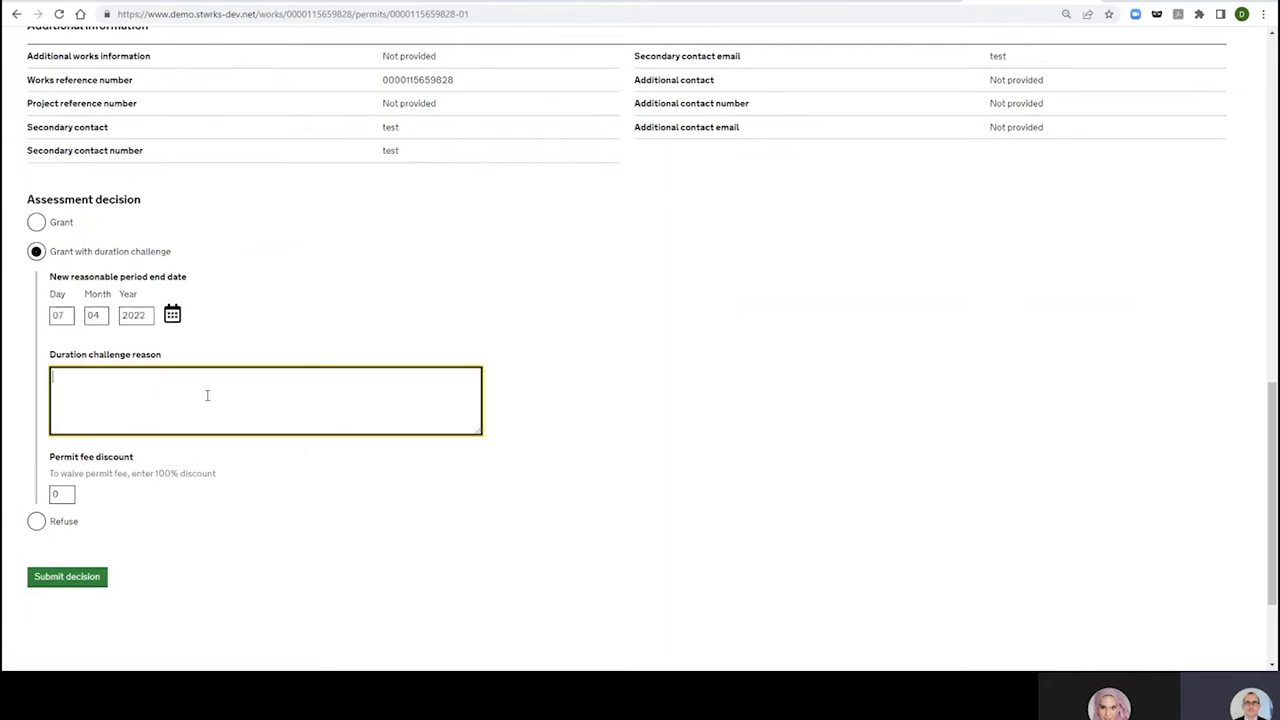
{"action": "type", "text": "Reason"}
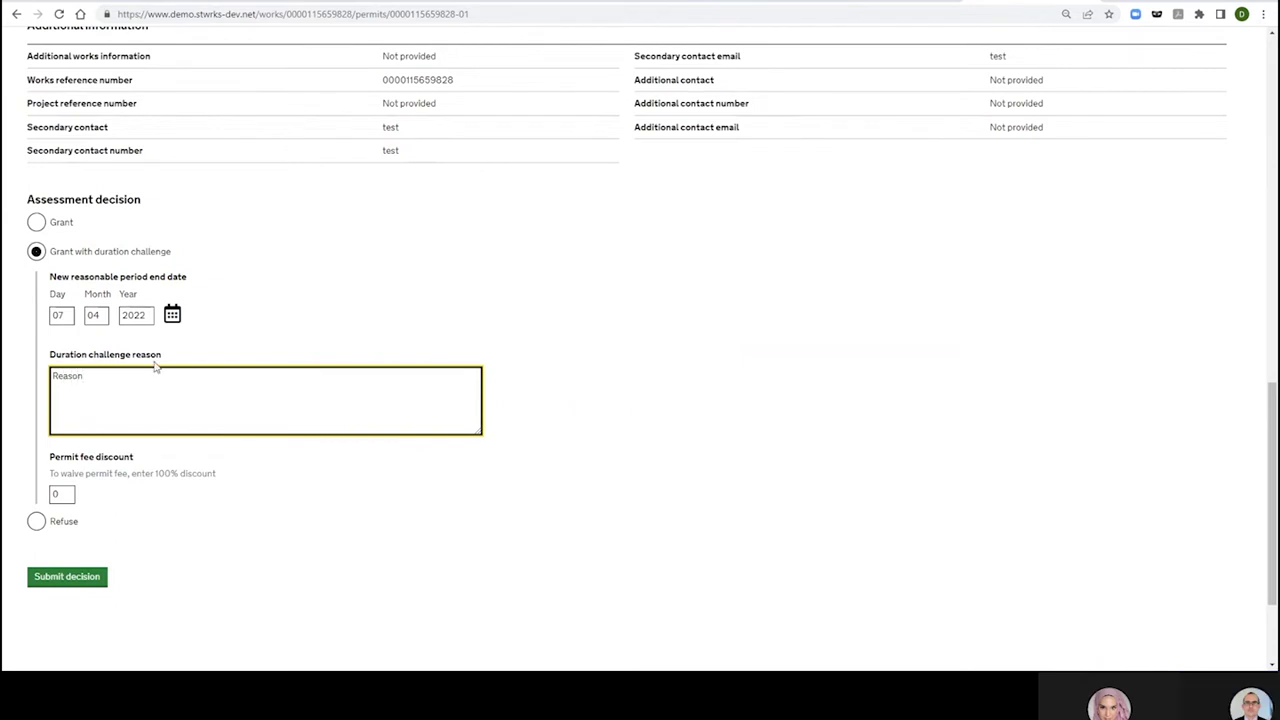
{"action": "left_click", "coordinate": [61, 588]}
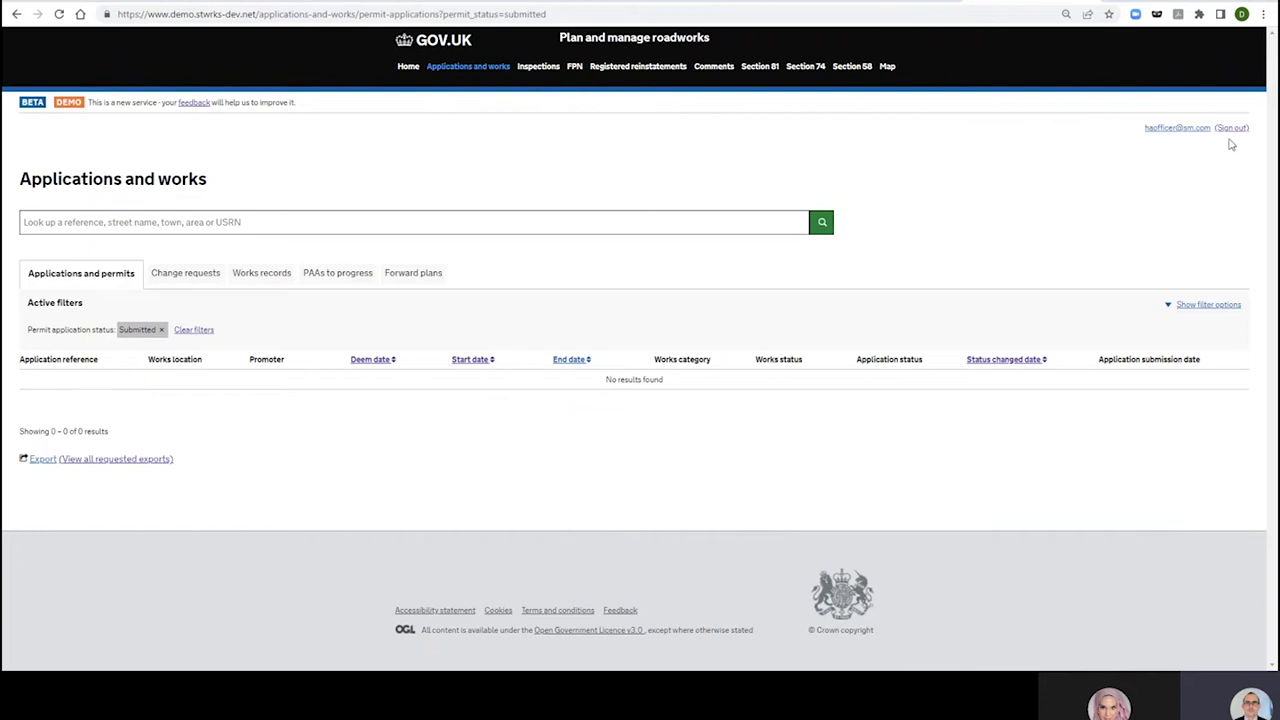
- Sign out of the highway authority account and sign in with the saved planner account for the promoter
{"action": "left_click", "coordinate": [1230, 128]}
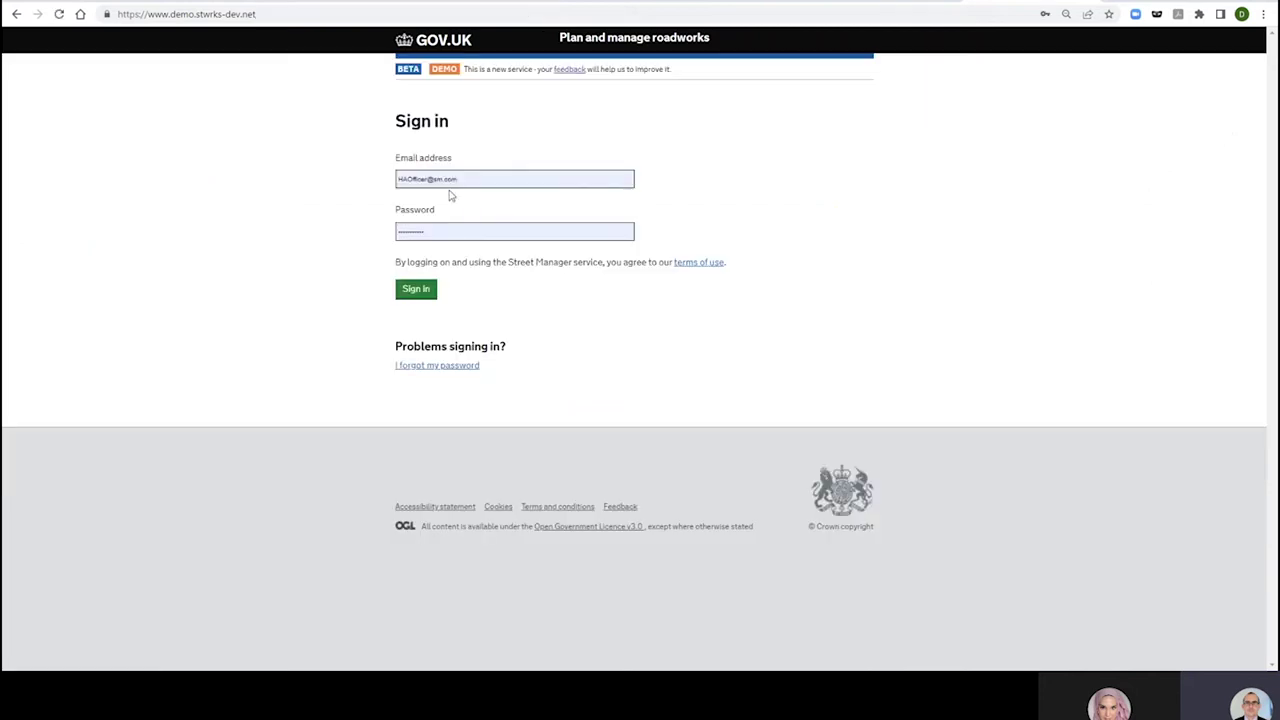
{"action": "left_click", "coordinate": [489, 173]}
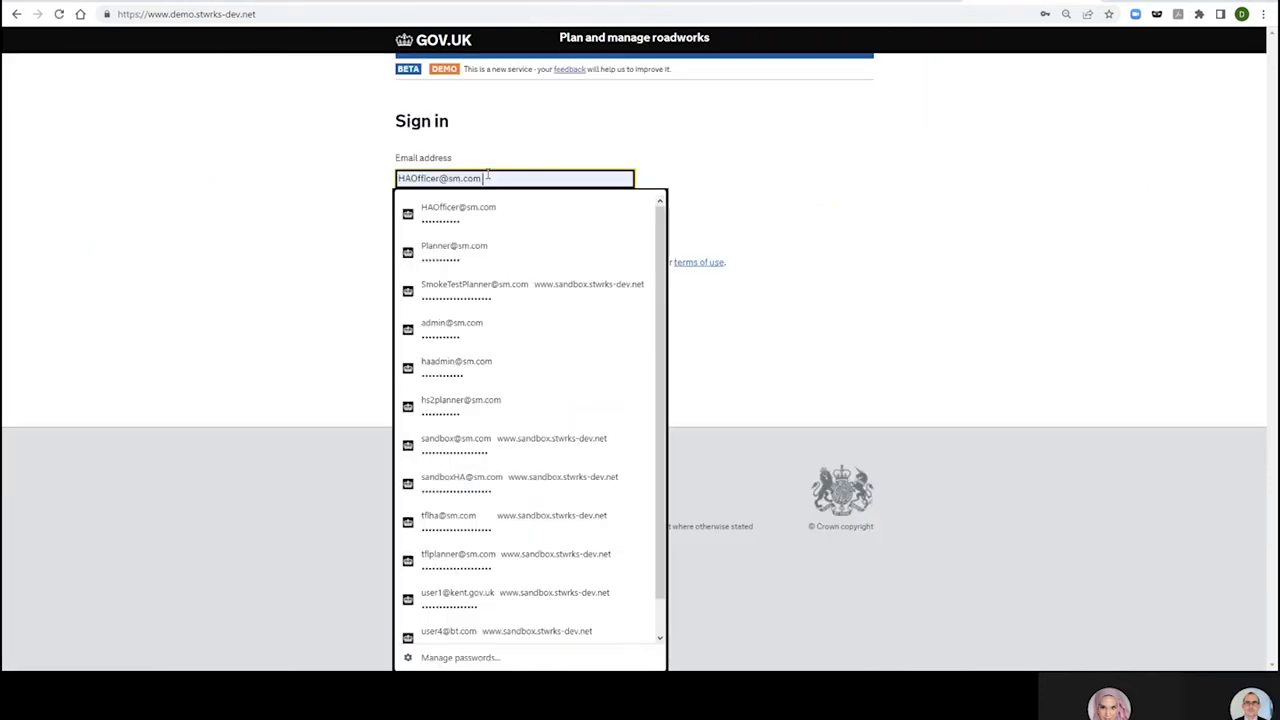
{"action": "left_click", "coordinate": [505, 249]}
{"action": "left_click", "coordinate": [420, 293]}
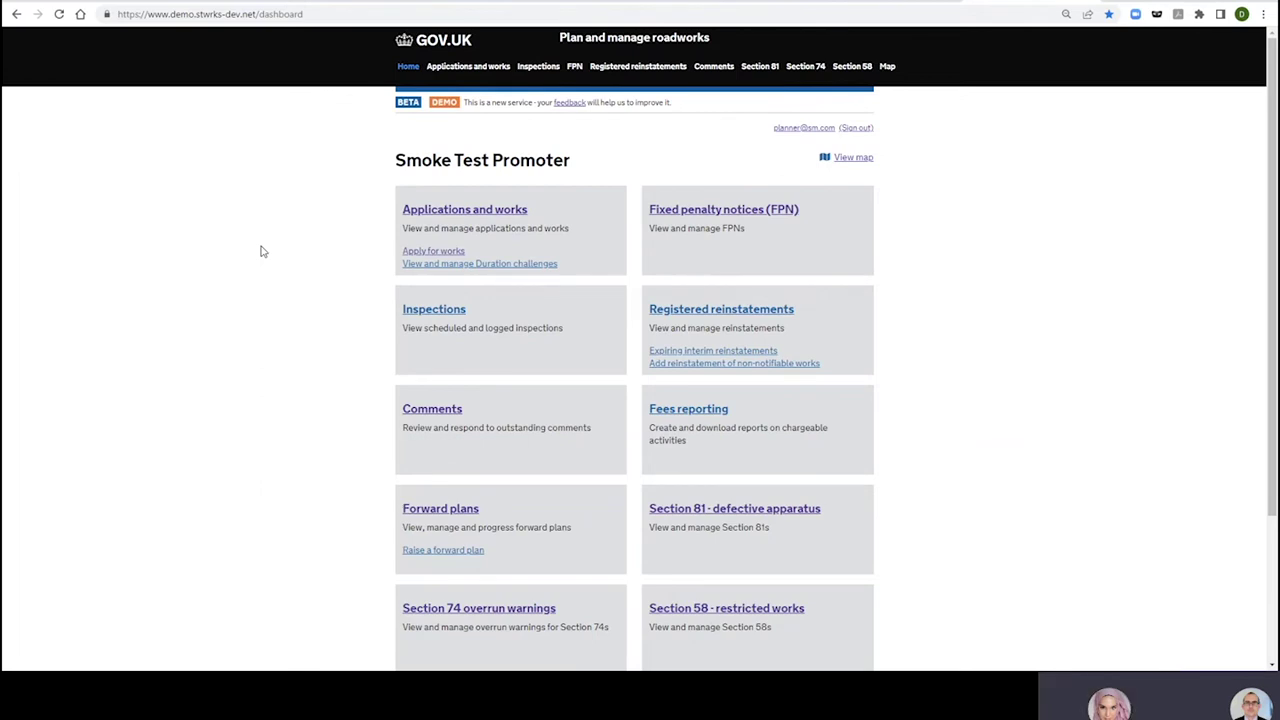
- Open the duration challenges list and check its change requests before returning to applications and permits
{"action": "left_click", "coordinate": [471, 266]}
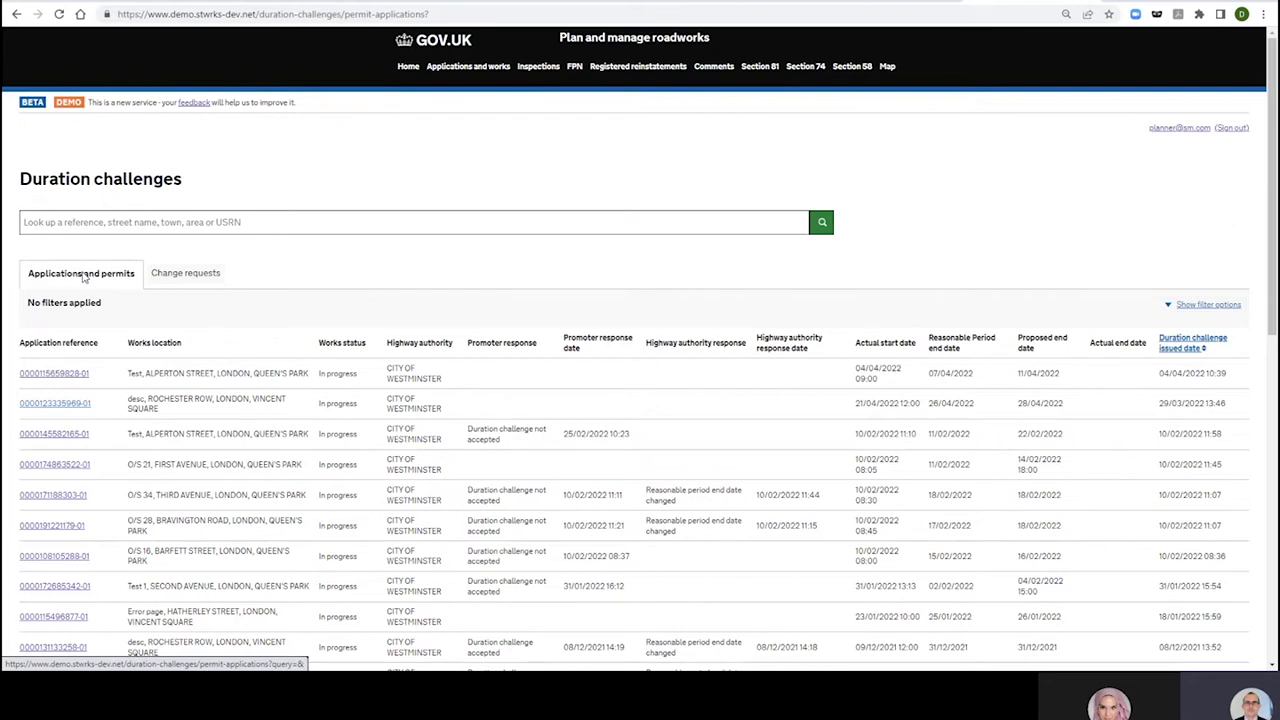
{"action": "left_click", "coordinate": [171, 281]}
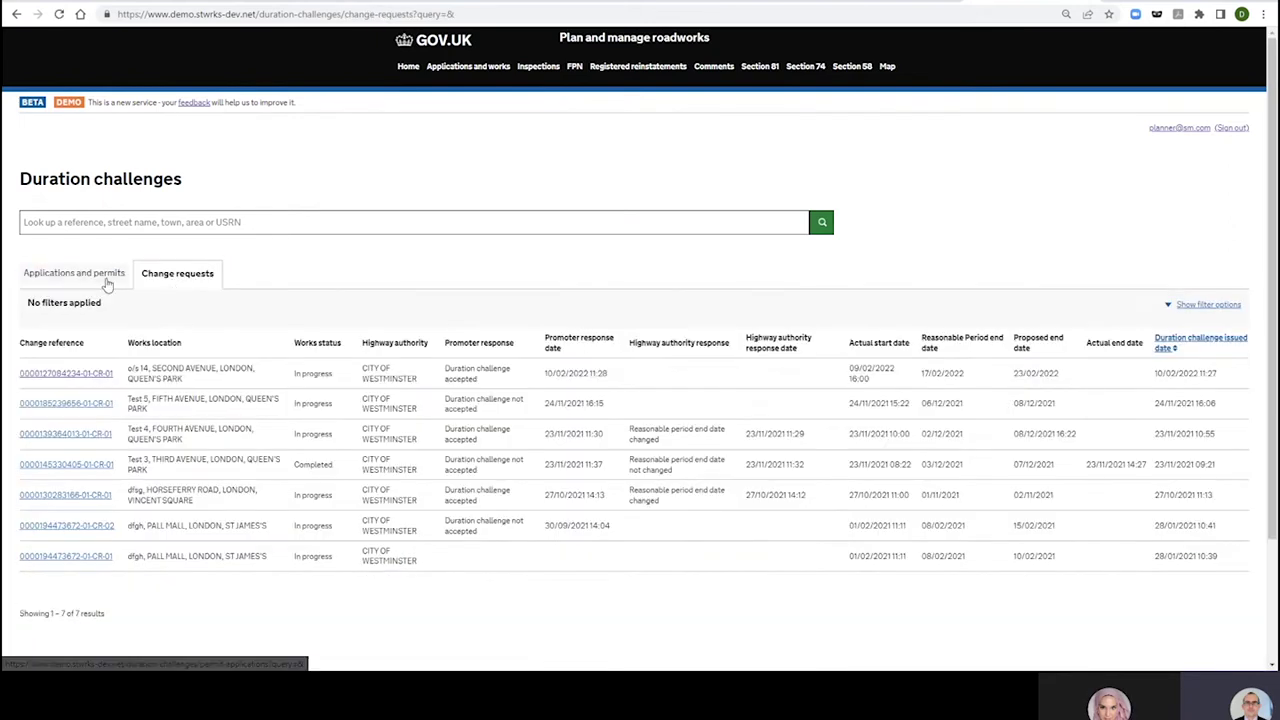
{"action": "left_click", "coordinate": [90, 284]}
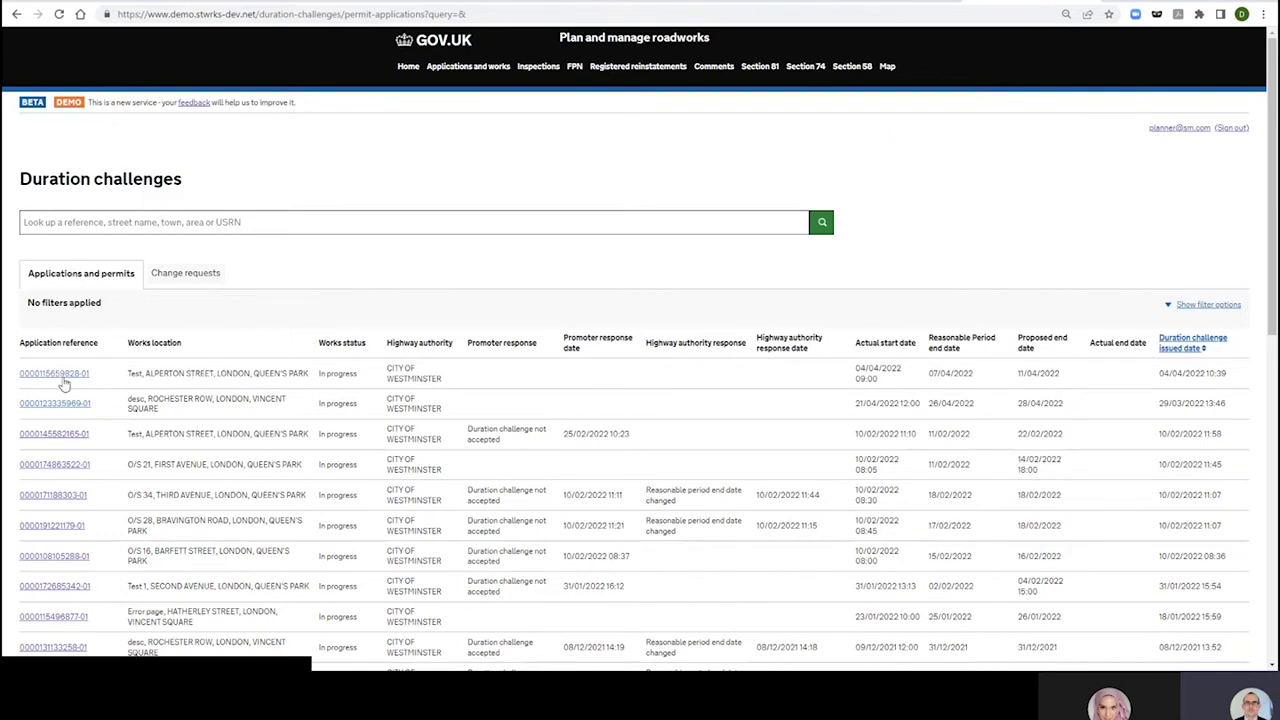
- Open the Alperton Street application with the 04/04/2022 duration challenge and go to its duration challenge review
{"action": "left_click", "coordinate": [62, 379]}
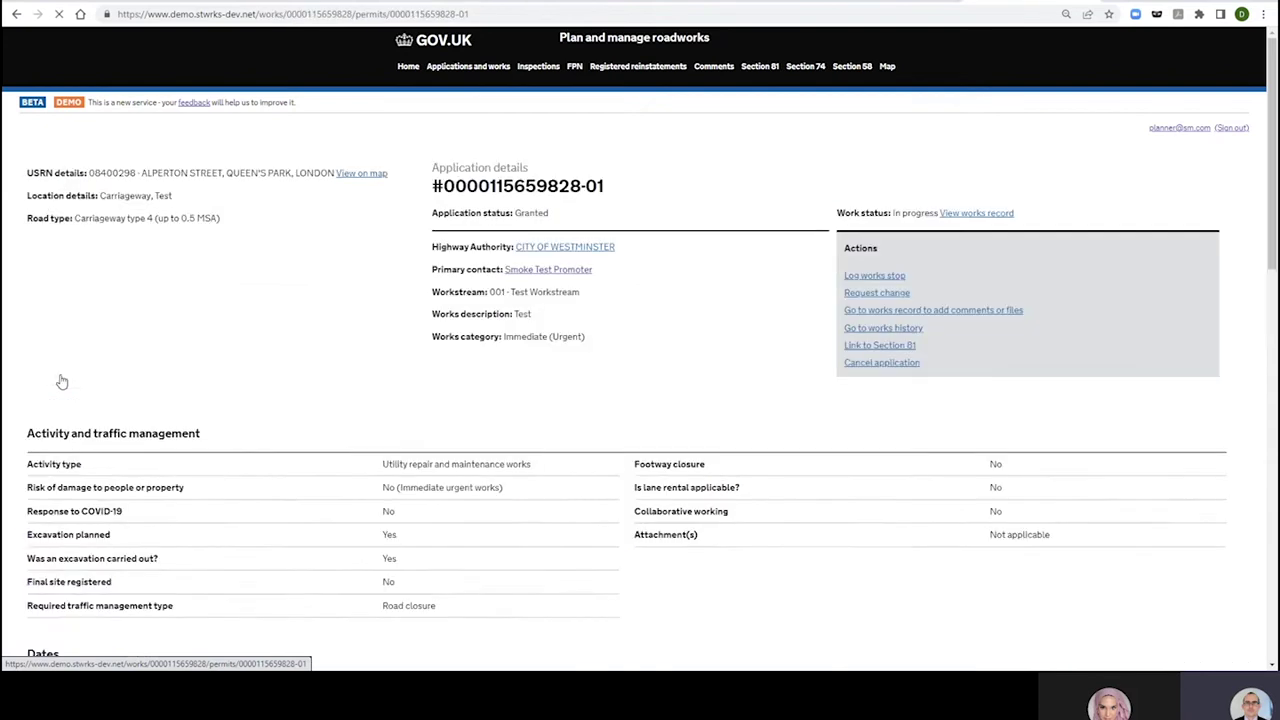
{"action": "scroll", "coordinate": [507, 428], "scroll_direction": "down", "scroll_amount": 8}
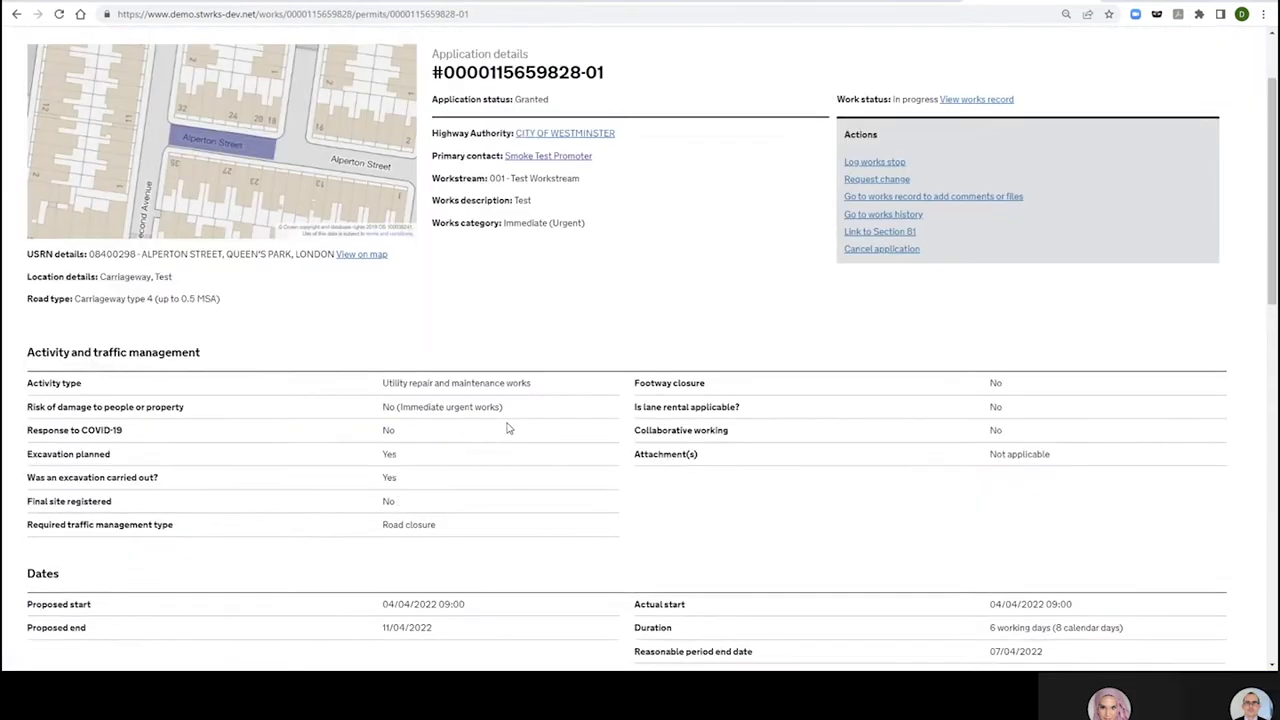
{"action": "scroll", "coordinate": [507, 428], "scroll_direction": "down", "scroll_amount": 2}
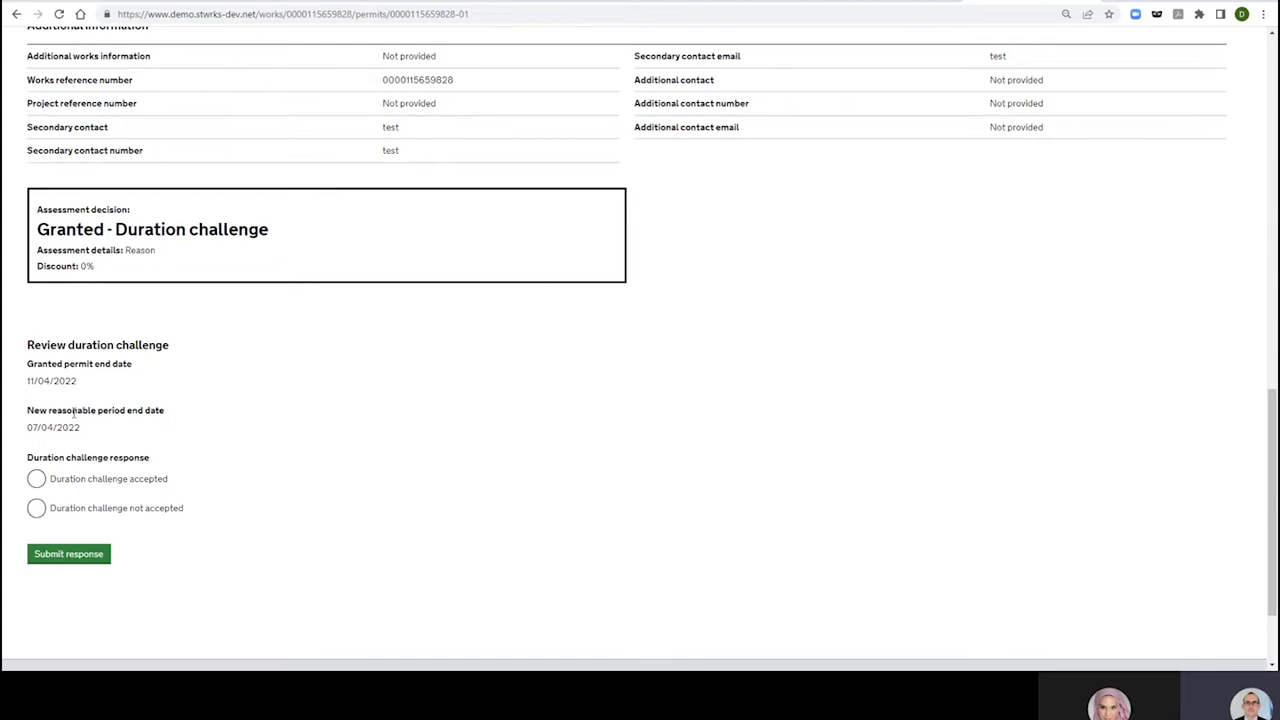
- Respond "Duration challenge not accepted" with the reason "We really need this time." and submit the response
{"action": "left_click", "coordinate": [37, 480]}
{"action": "scroll", "coordinate": [391, 500], "scroll_direction": "down", "scroll_amount": 2}
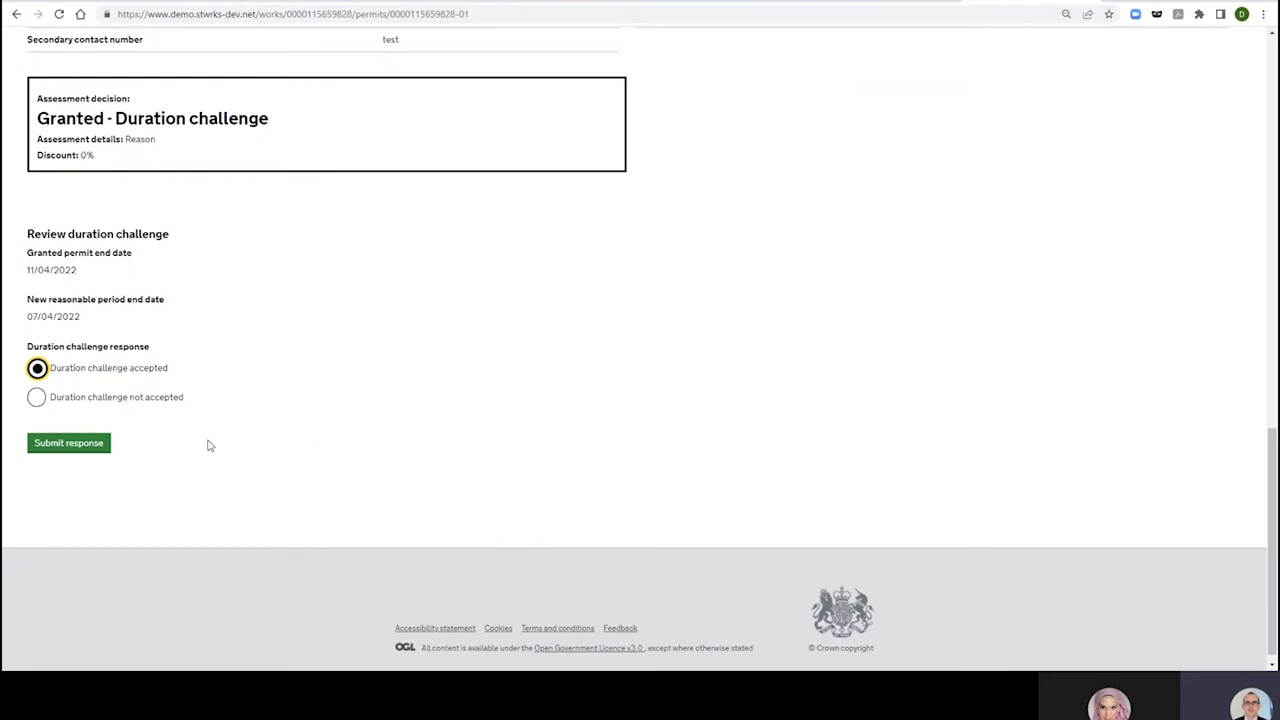
{"action": "left_click", "coordinate": [36, 400]}
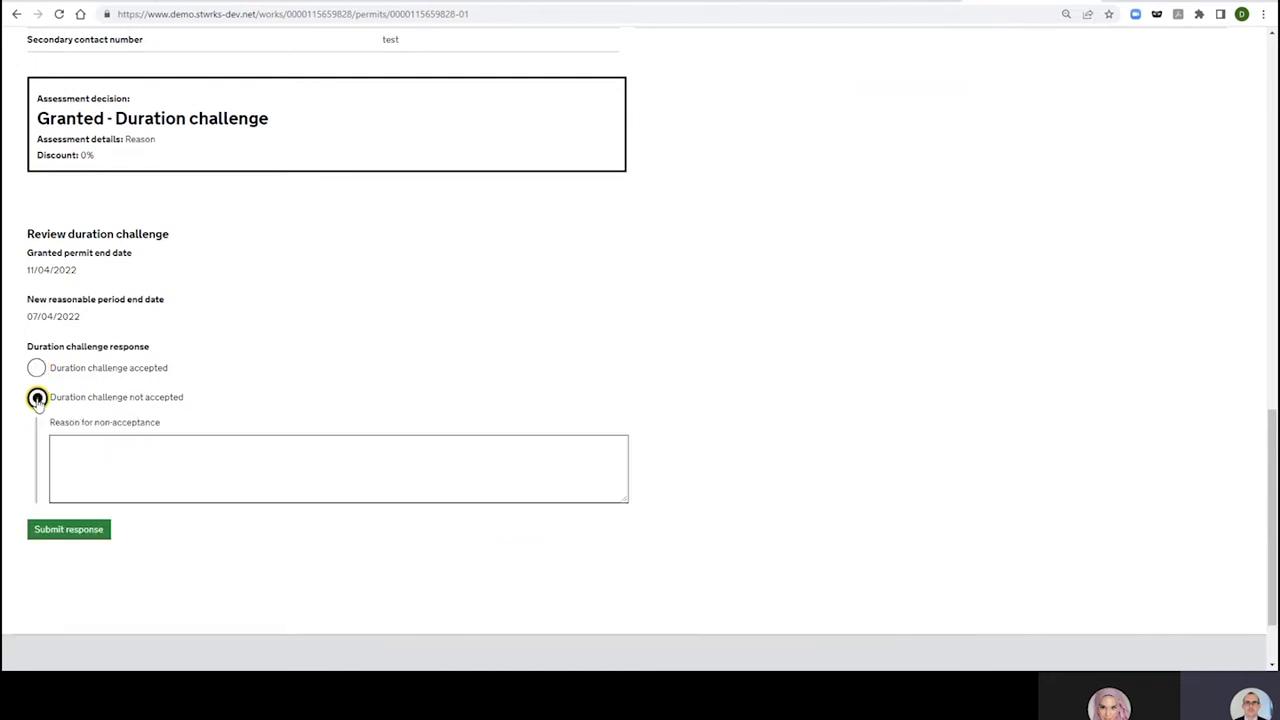
{"action": "left_click", "coordinate": [74, 456]}
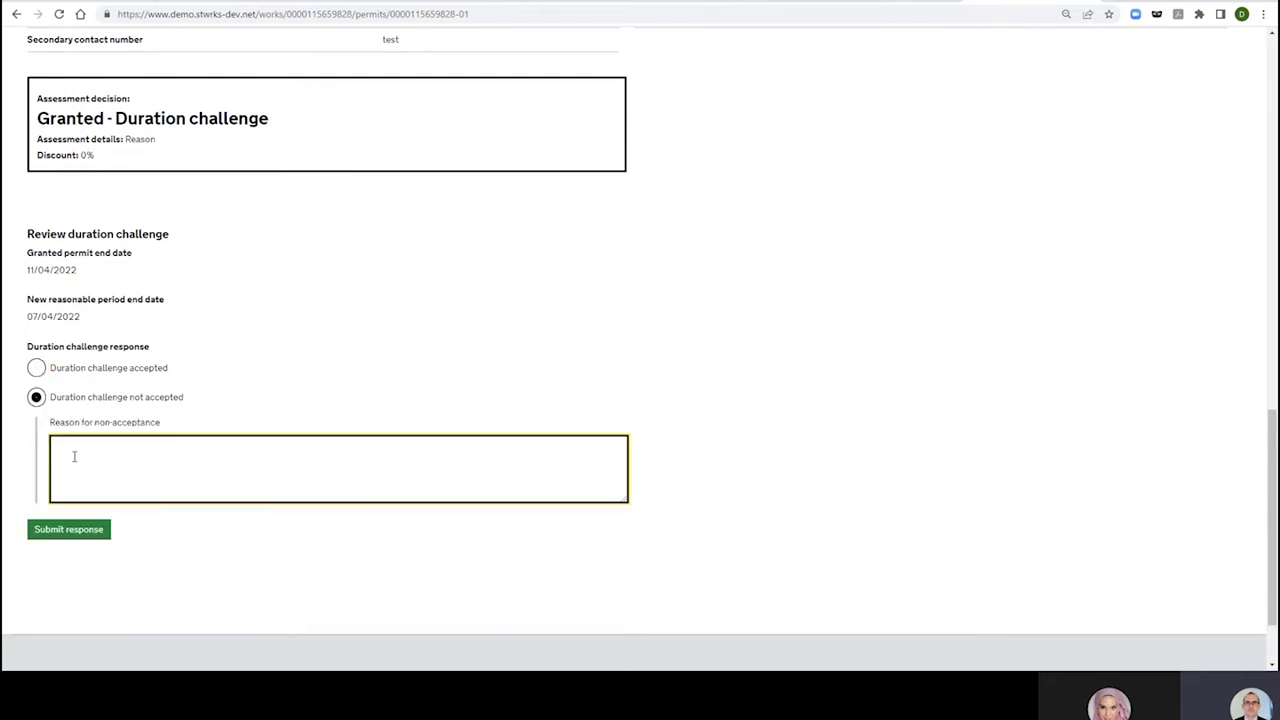
{"action": "type", "text": "We really need this time."}
{"action": "left_click", "coordinate": [83, 538]}
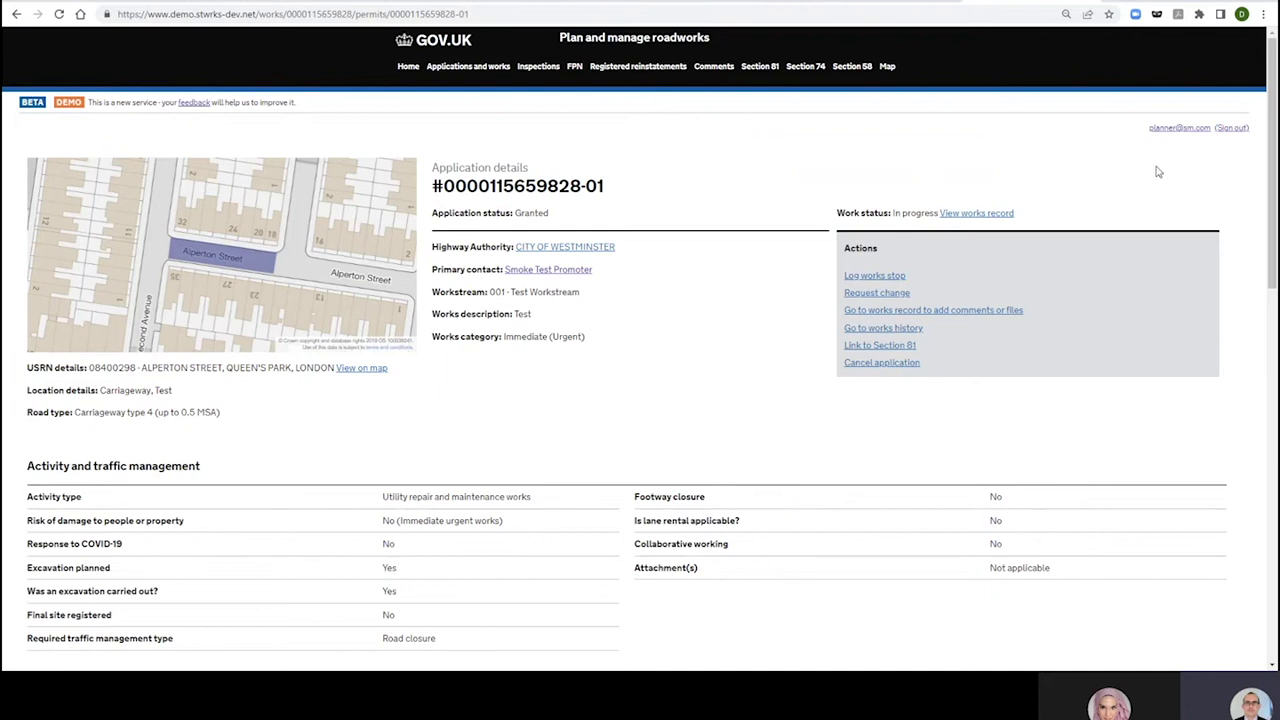
- Sign out of the planner account and sign in with the saved highway authority officer account
{"action": "left_click", "coordinate": [1232, 127]}
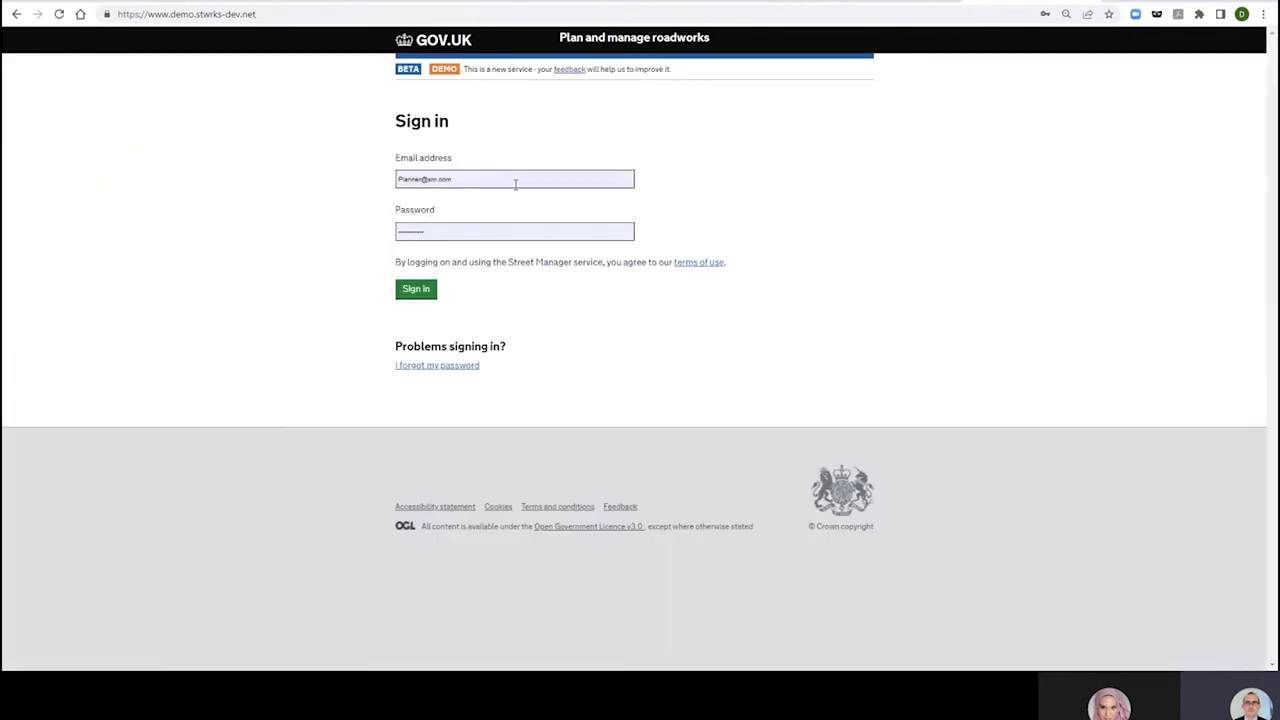
{"action": "left_click", "coordinate": [516, 182]}
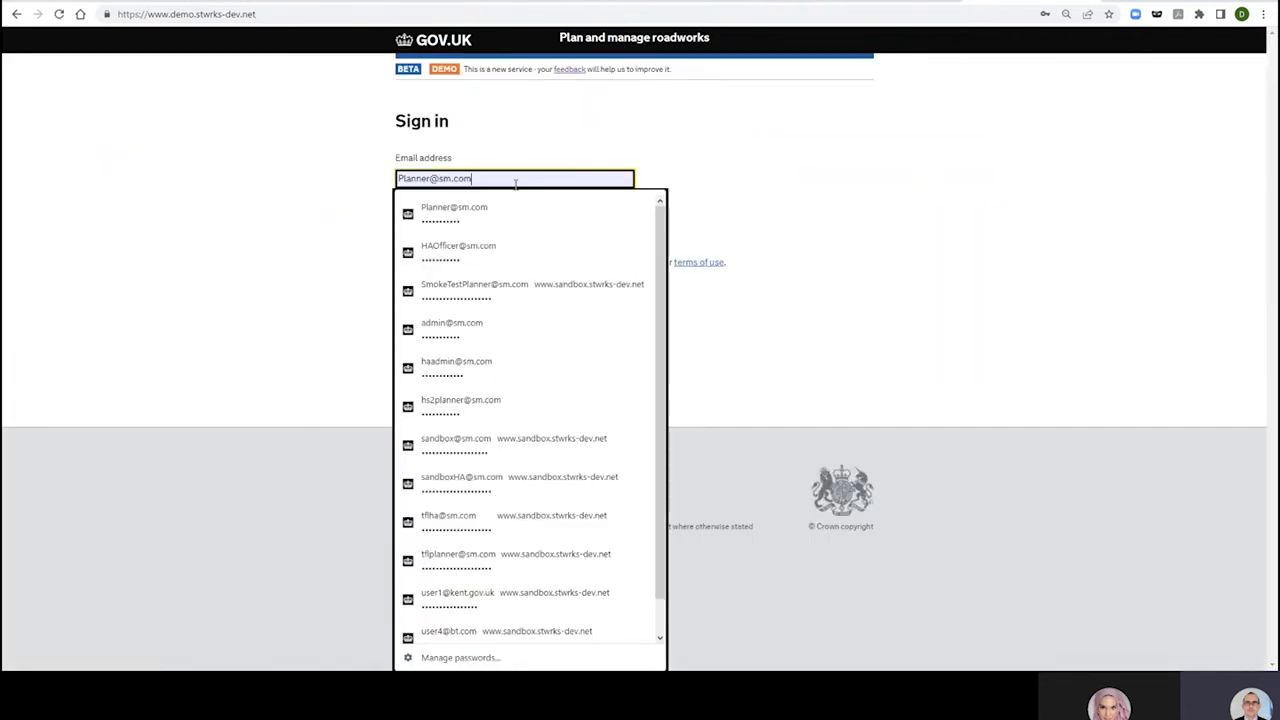
{"action": "left_click", "coordinate": [510, 252]}
{"action": "left_click", "coordinate": [416, 290]}
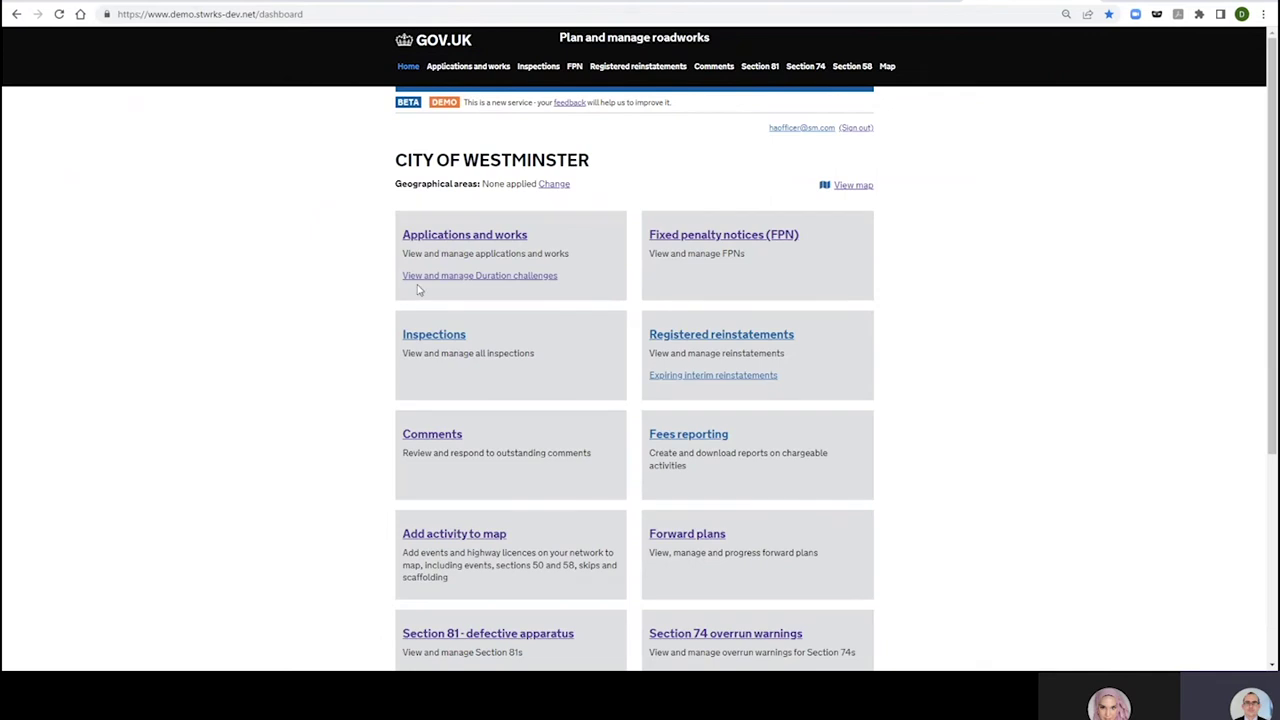
- Open the duration challenges list and filter it by the promoter response Not accepted
{"action": "left_click", "coordinate": [410, 279]}
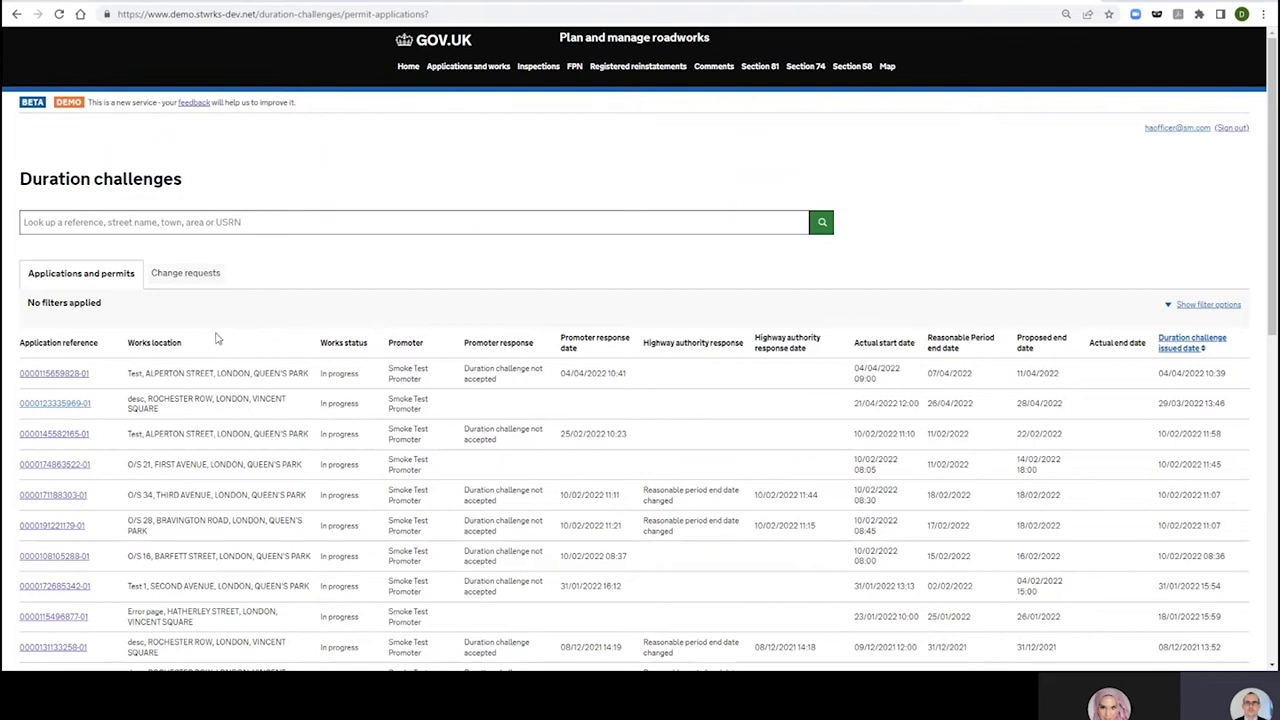
{"action": "left_click", "coordinate": [1184, 305]}
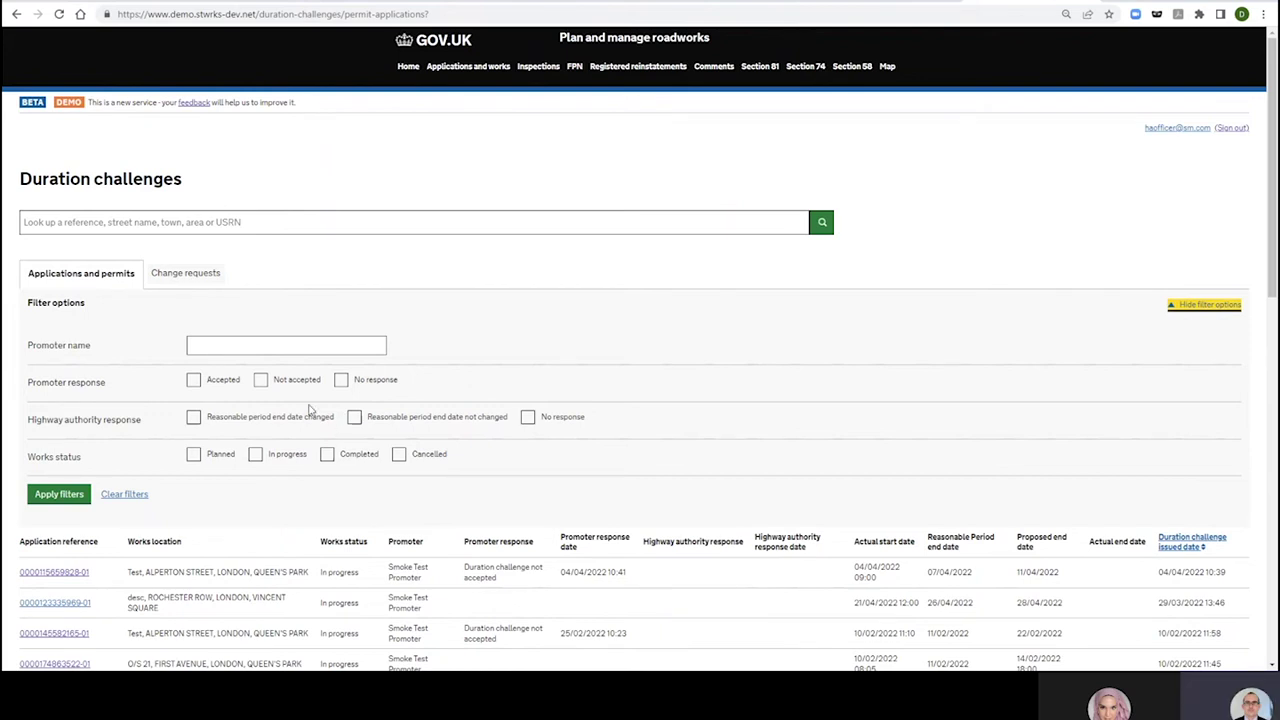
{"action": "left_click", "coordinate": [261, 382]}
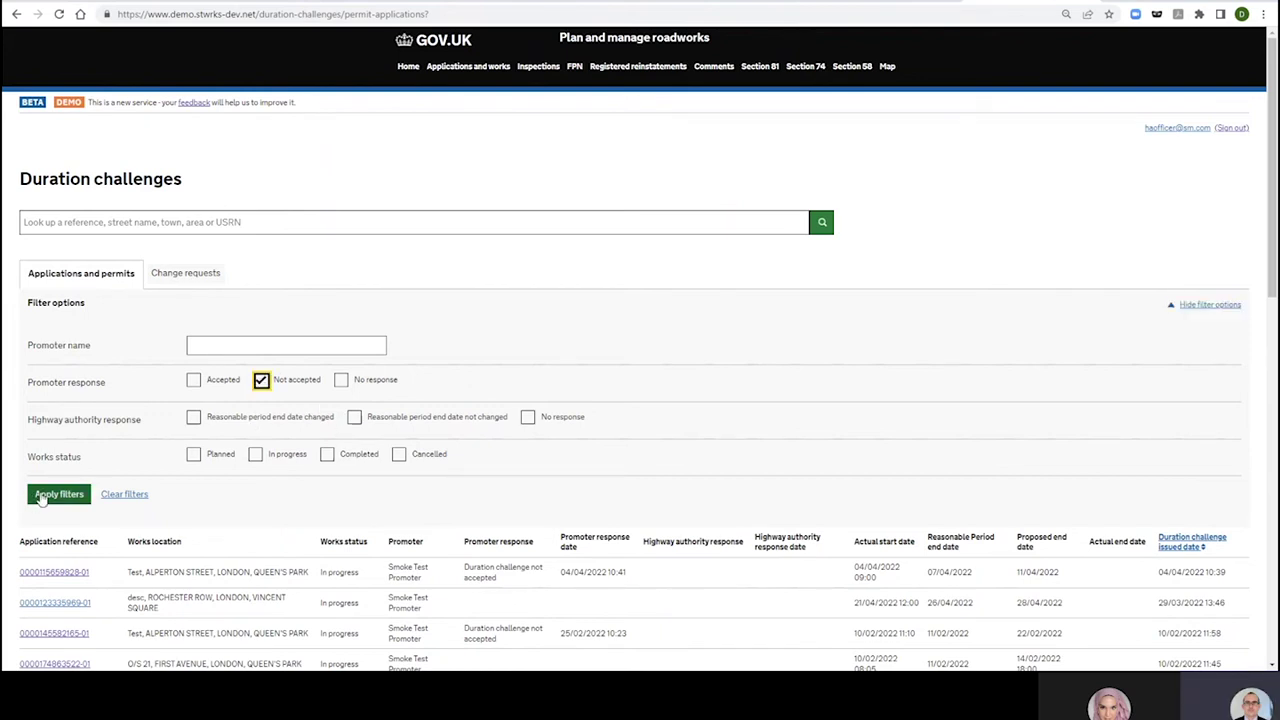
{"action": "left_click", "coordinate": [54, 496]}
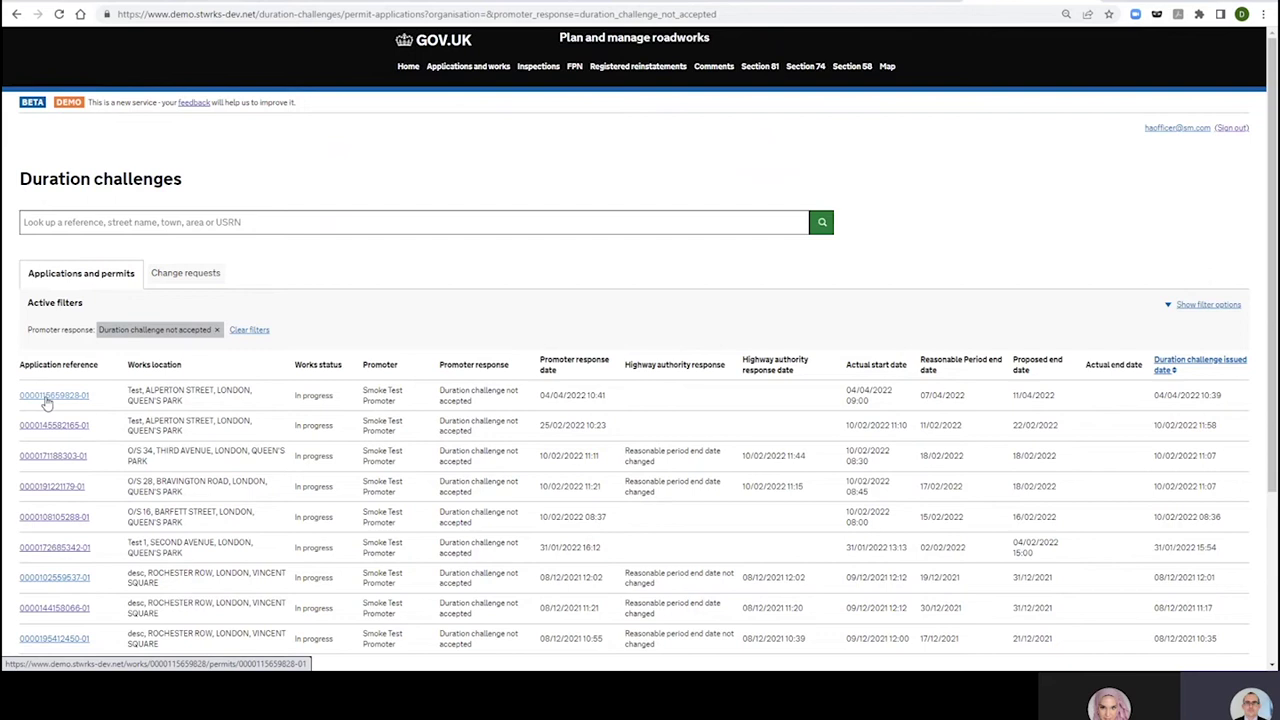
- Open the Alperton Street application challenged on 04/04/2022 and examine the promoter's response and the non-acceptance response section
{"action": "left_click", "coordinate": [46, 397]}
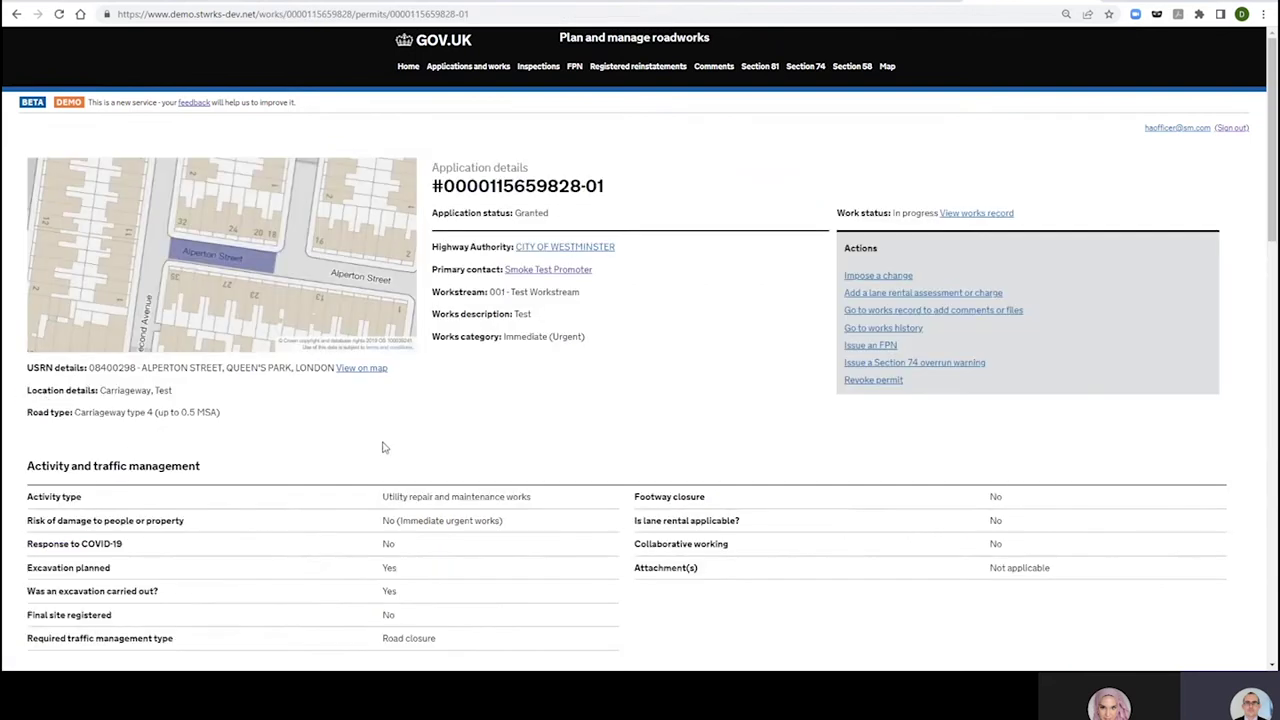
{"action": "scroll", "coordinate": [490, 417], "scroll_direction": "down", "scroll_amount": 9}
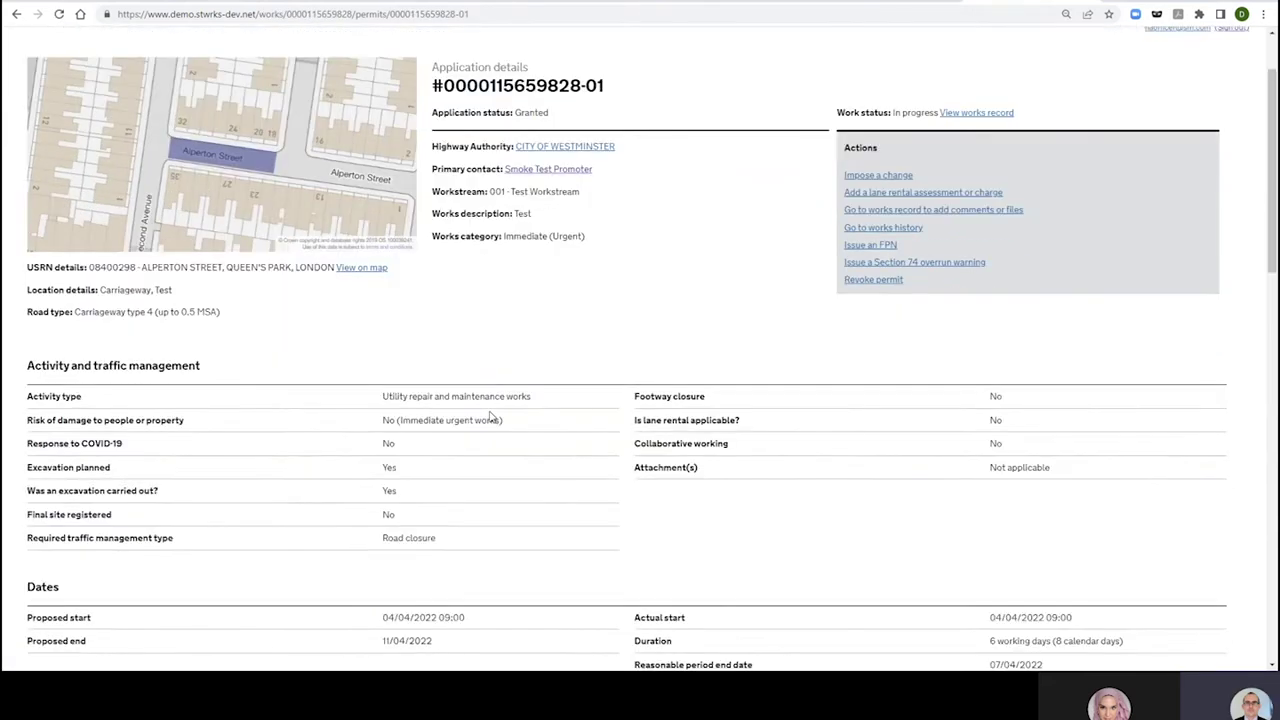
{"action": "scroll", "coordinate": [490, 417], "scroll_direction": "down", "scroll_amount": 4}
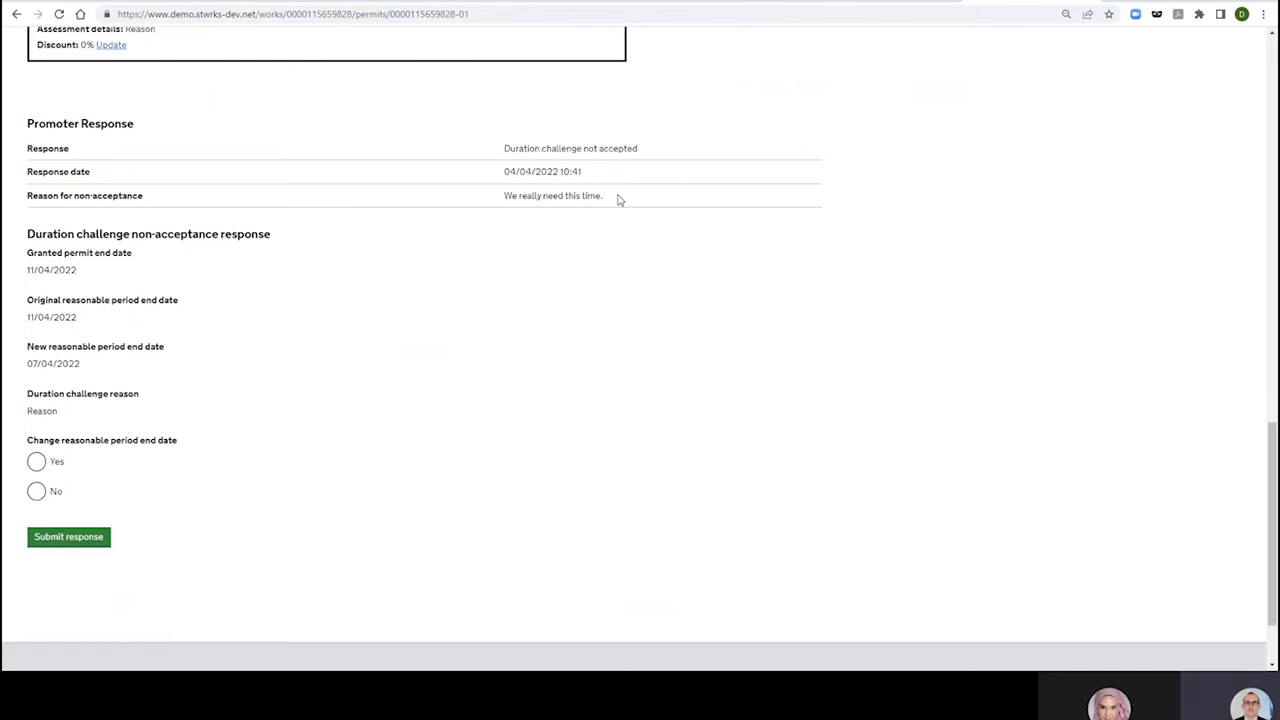
- Examine the promoter's non-acceptance reason and the fields offered by Yes and No under Change reasonable period end date
{"action": "left_click_drag", "start_coordinate": [597, 197], "coordinate": [489, 209]}
{"action": "left_click", "coordinate": [474, 257]}
{"action": "left_click", "coordinate": [36, 462]}
{"action": "scroll", "coordinate": [270, 506], "scroll_direction": "down", "scroll_amount": 3}
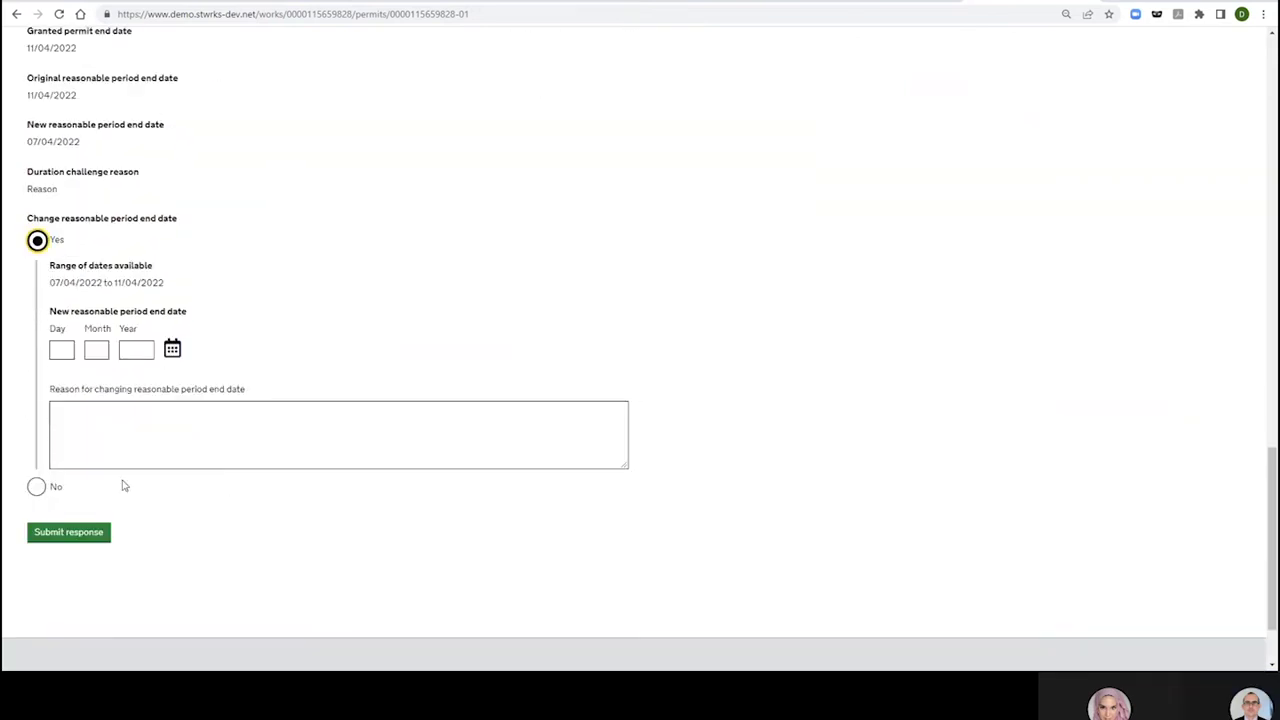
{"action": "left_click", "coordinate": [38, 491]}
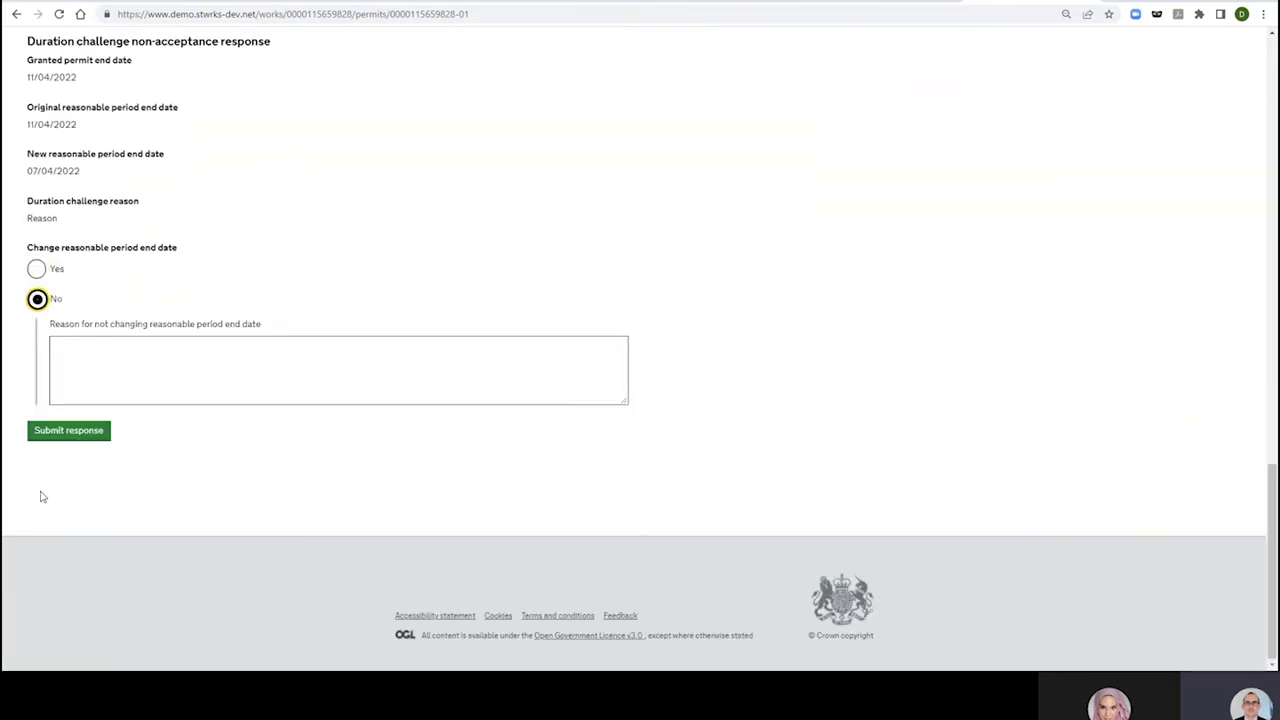
{"action": "left_click", "coordinate": [112, 378]}
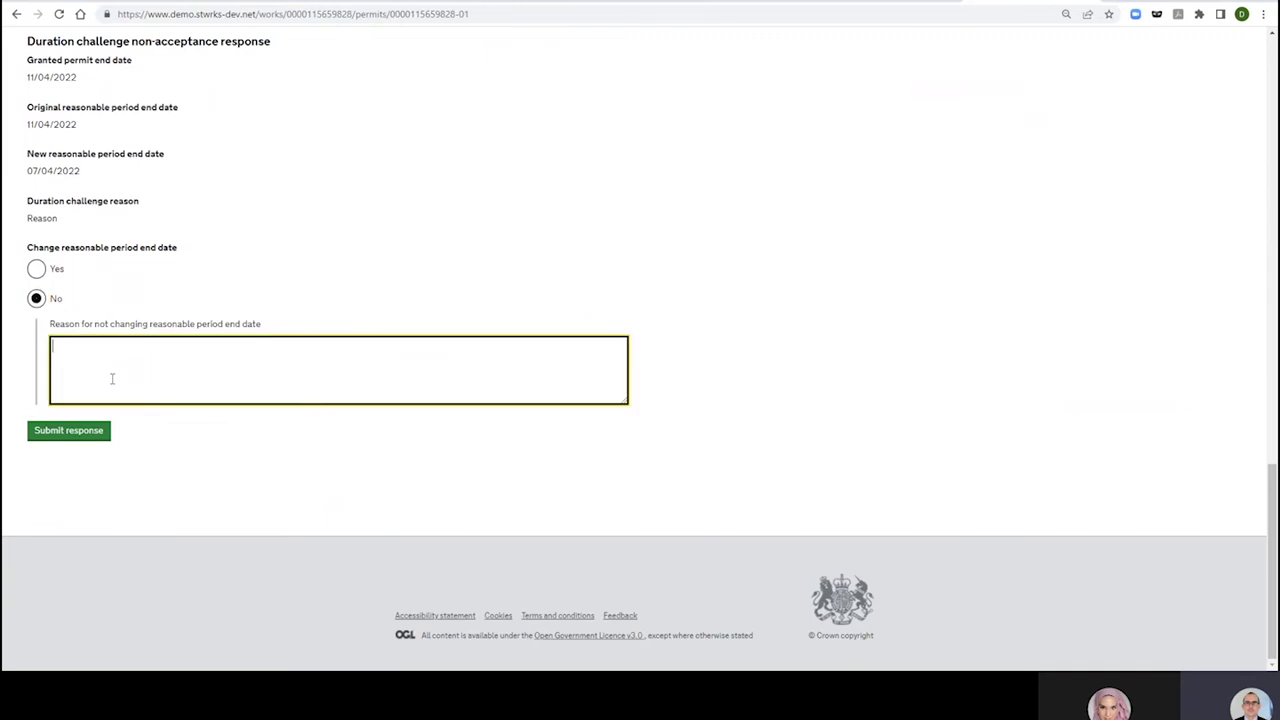
- Choose Yes for changing the reasonable period end date and set the new date to 08/04/2022
{"action": "left_click", "coordinate": [37, 272]}
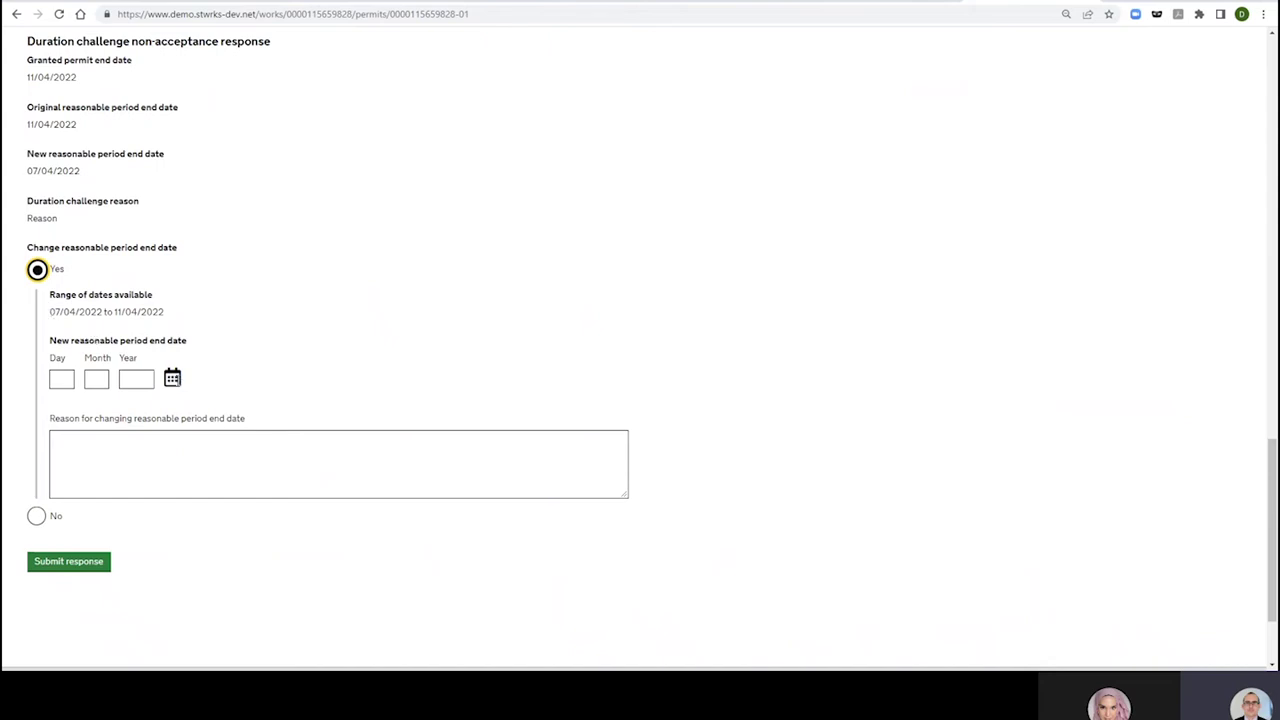
{"action": "left_click", "coordinate": [172, 378]}
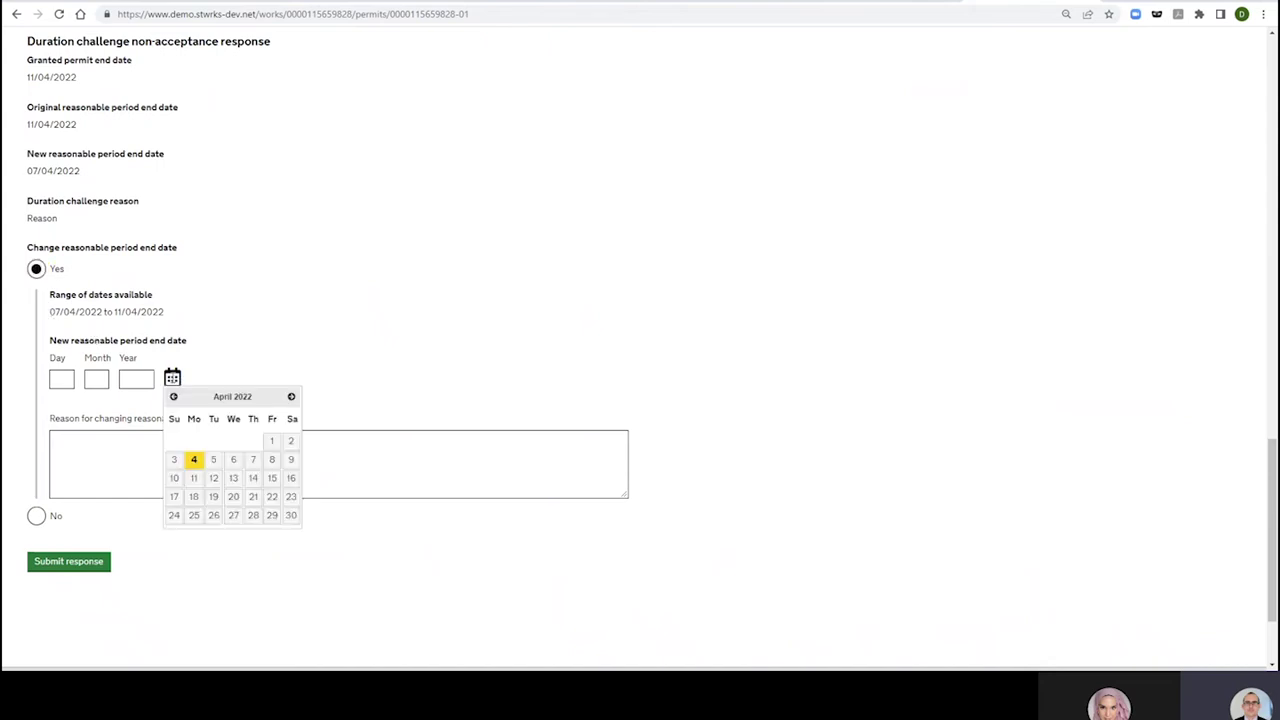
{"action": "left_click", "coordinate": [273, 463]}
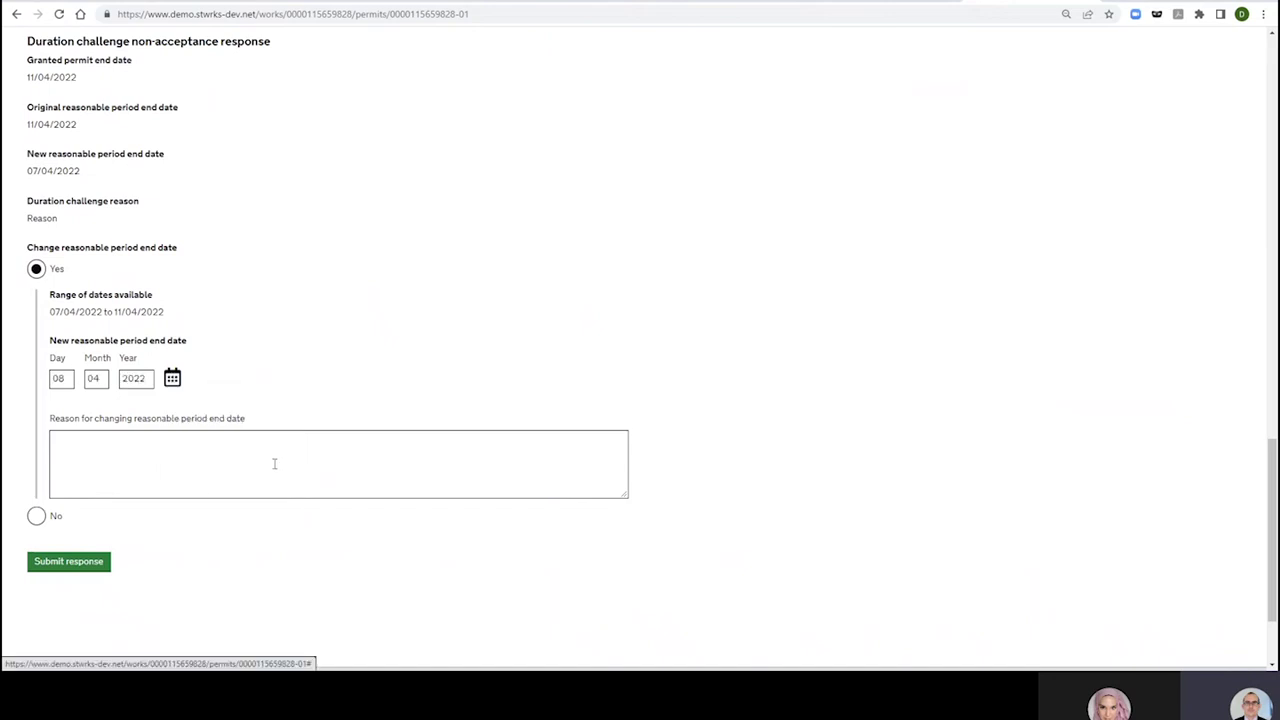
- Submit the response with the reason "You can have until the 8th but not the 11th." and review the recorded Highway Authority response
{"action": "left_click", "coordinate": [132, 451]}
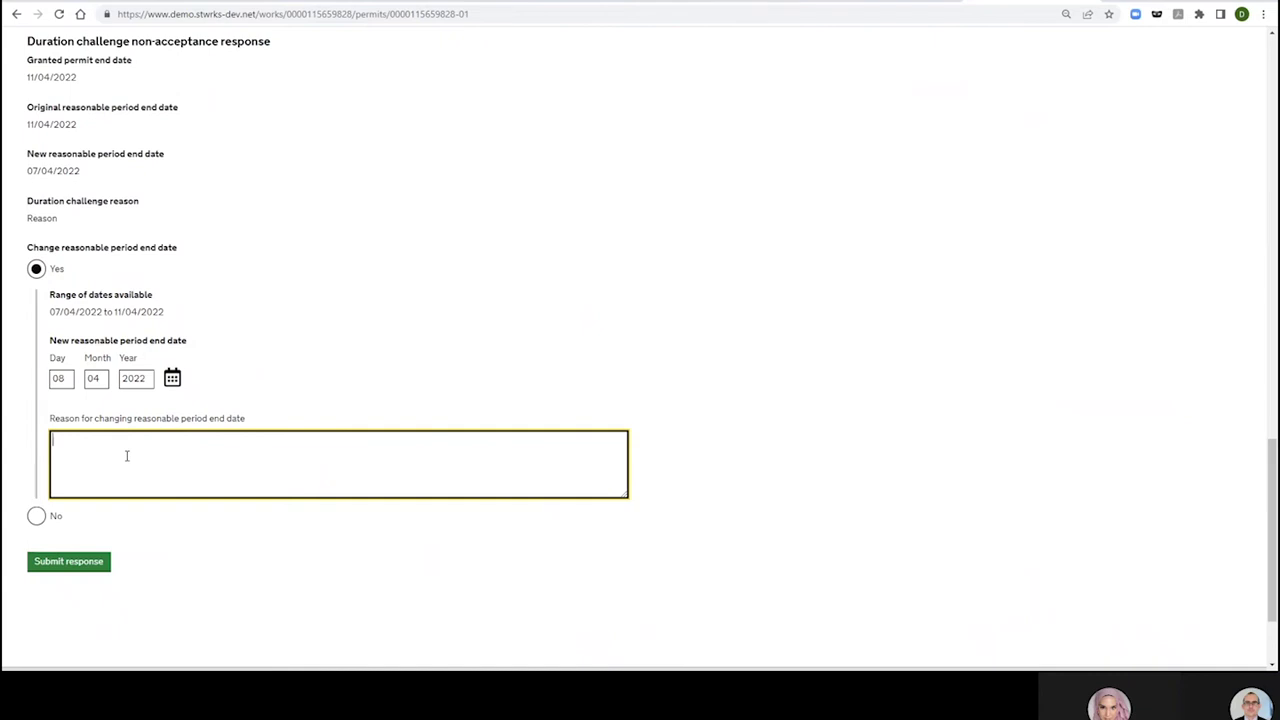
{"action": "type", "text": "You can "}
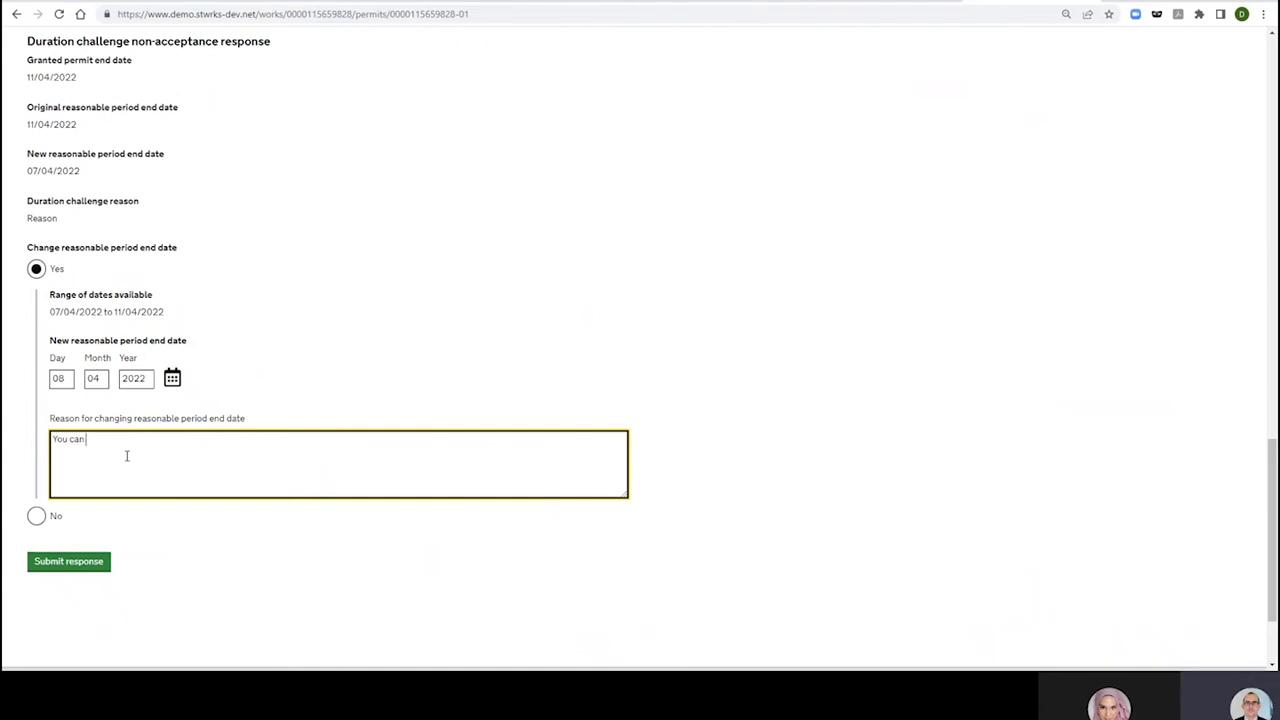
{"action": "type", "text": "have until the 8"}
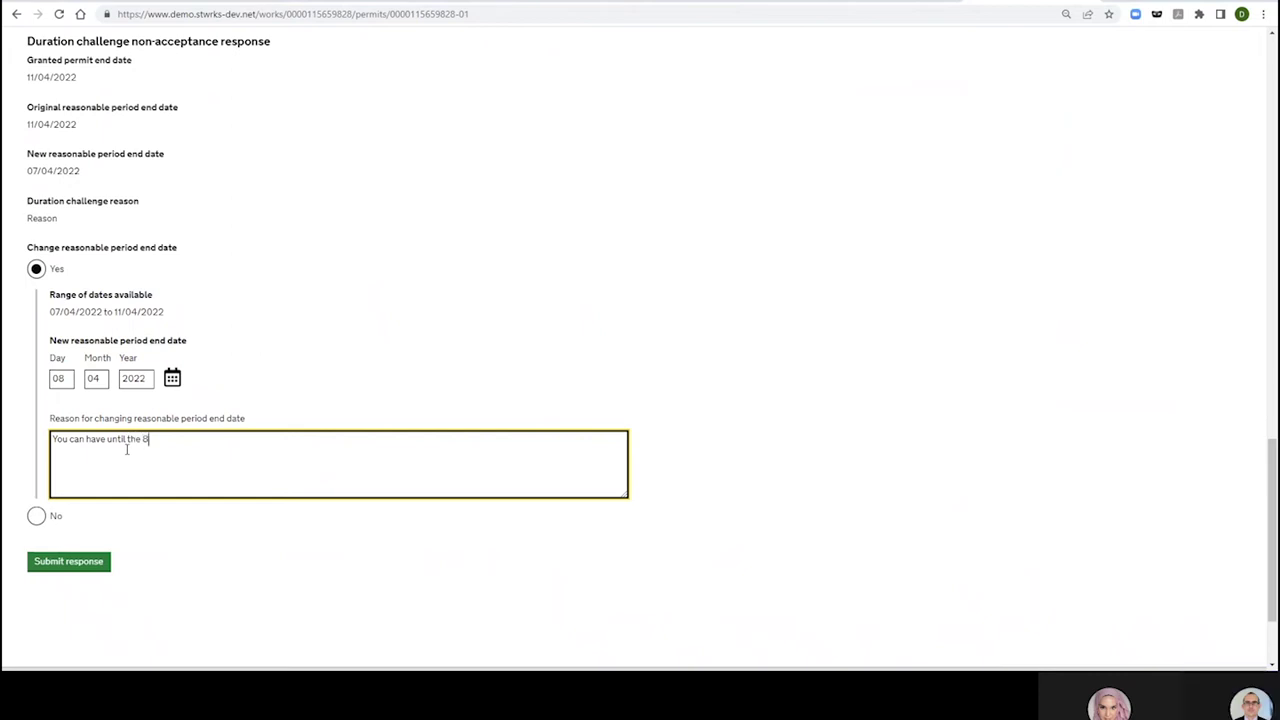
{"action": "type", "text": "th but not the 11th"}
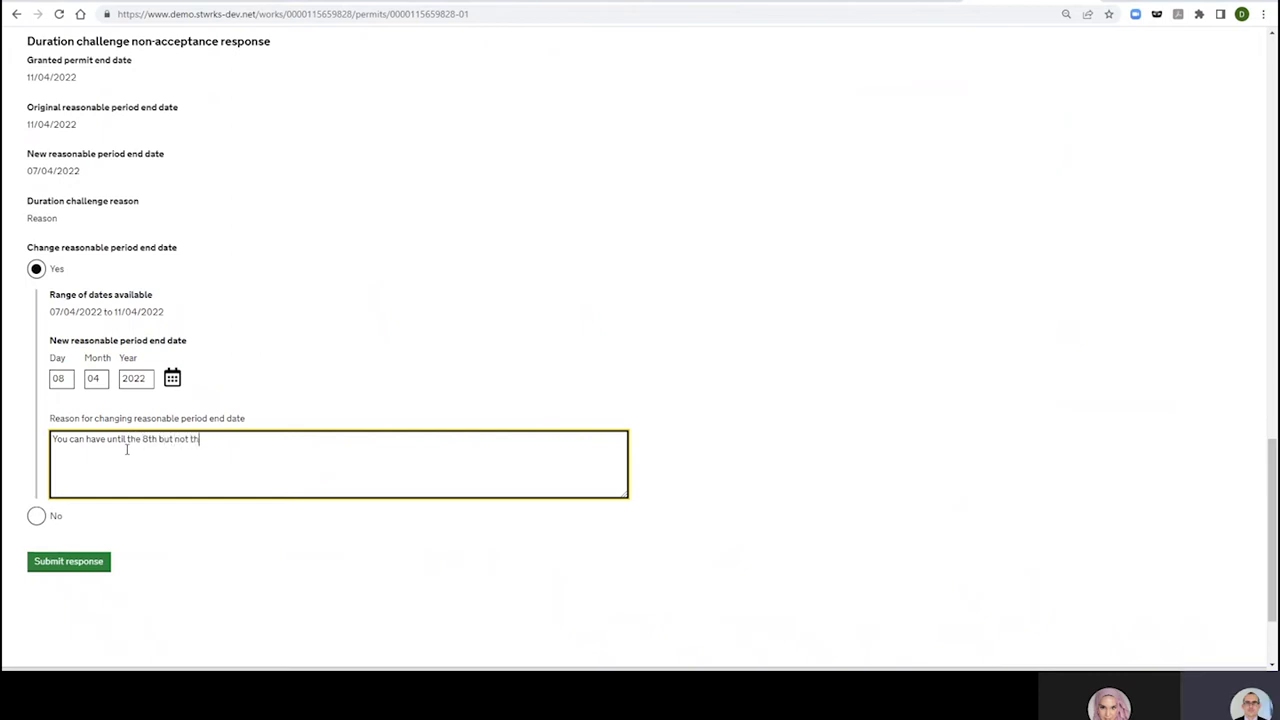
{"action": "type", "text": "."}
{"action": "left_click", "coordinate": [72, 566]}
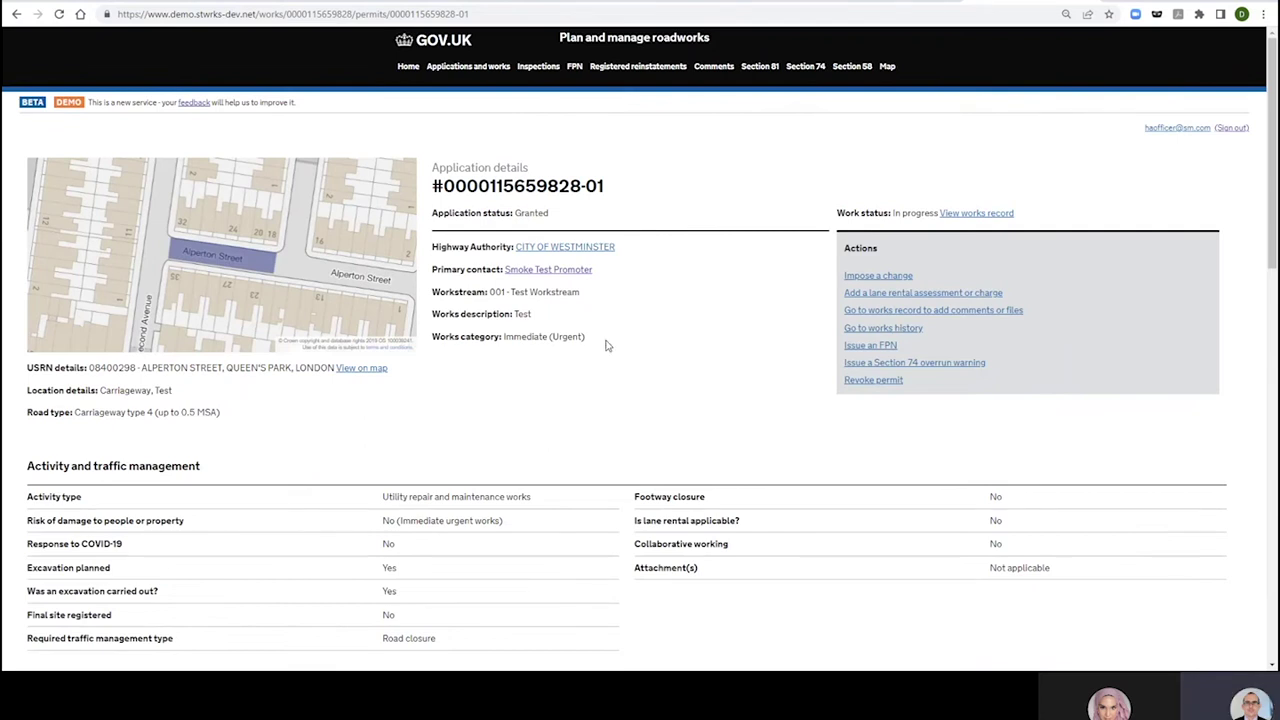
{"action": "scroll", "coordinate": [611, 352], "scroll_direction": "down", "scroll_amount": 2}
{"action": "scroll", "coordinate": [611, 352], "scroll_direction": "down", "scroll_amount": 20}
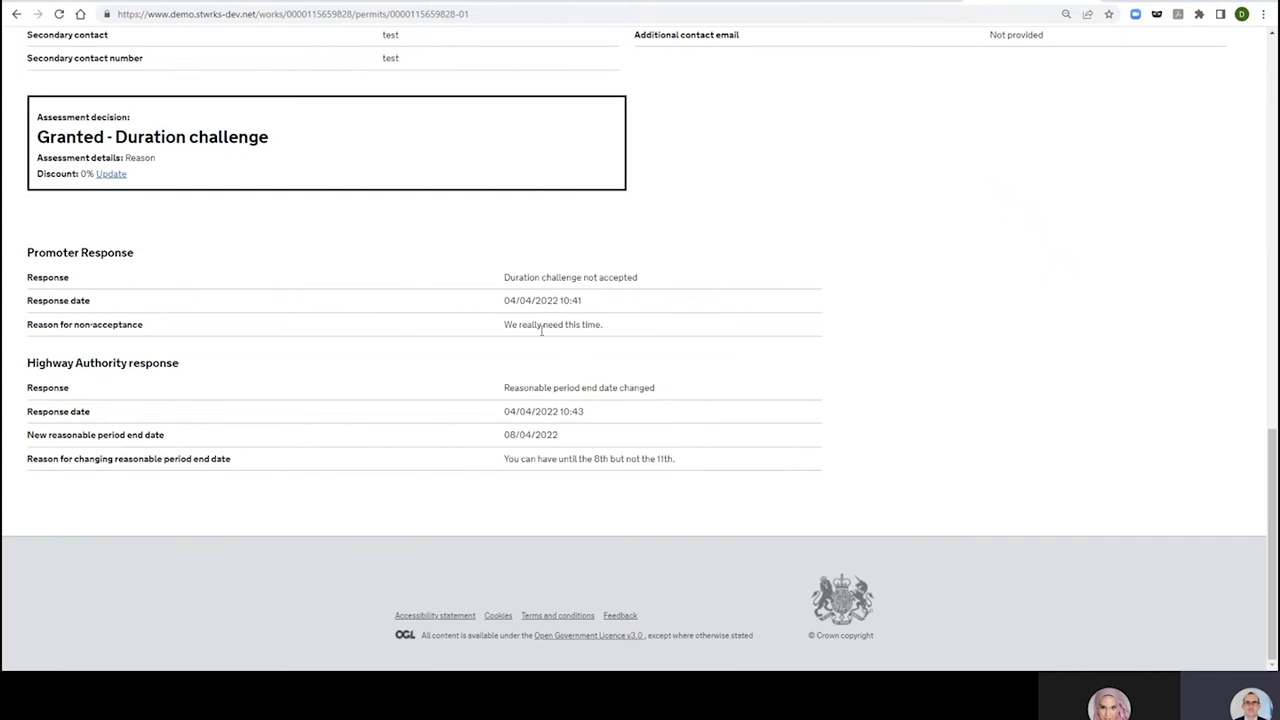
{"action": "scroll", "coordinate": [549, 352], "scroll_direction": "up", "scroll_amount": 20}
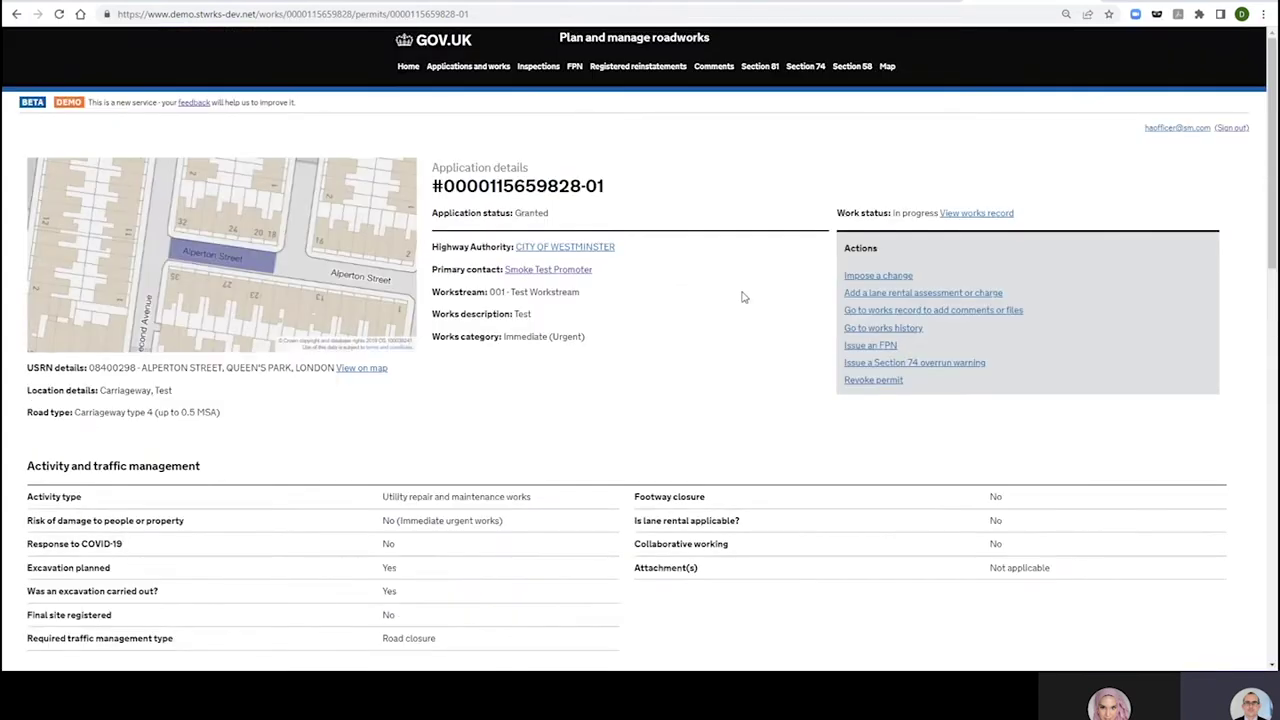
- Sign out of the highway authority officer account and sign in with the saved planner account
{"action": "left_click", "coordinate": [1232, 128]}
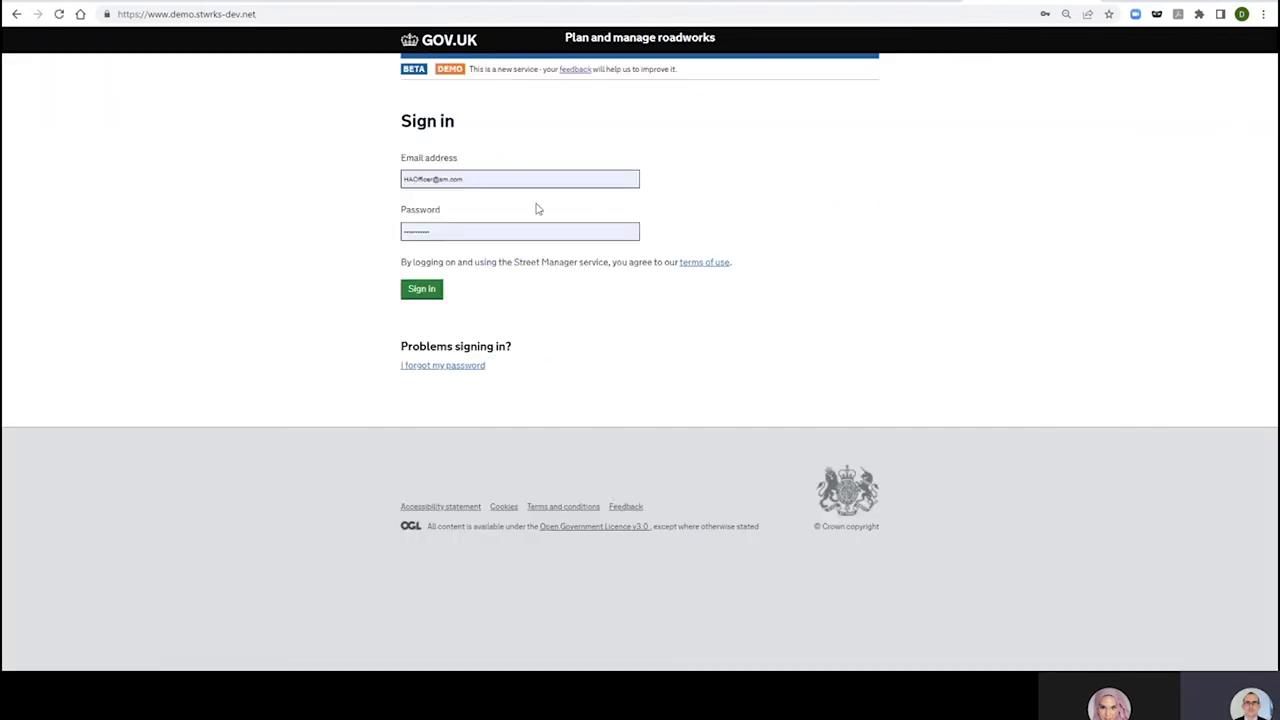
{"action": "left_click", "coordinate": [518, 182]}
{"action": "left_click", "coordinate": [520, 245]}
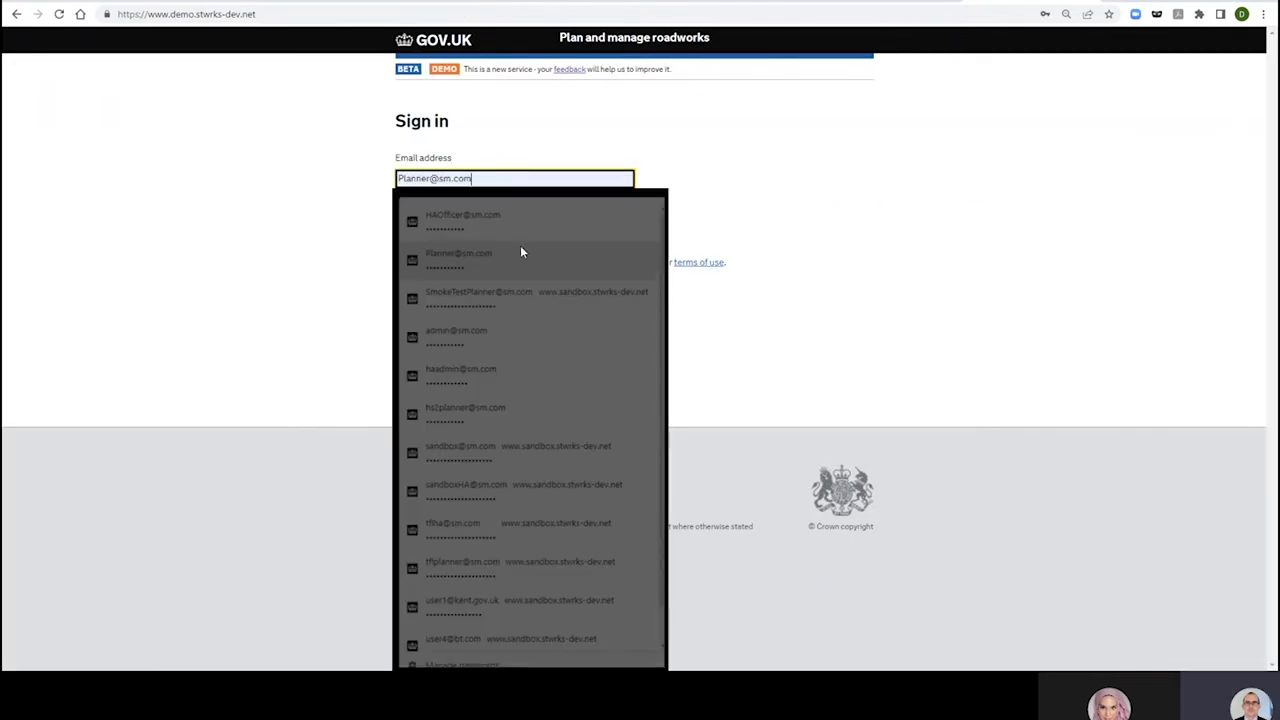
{"action": "left_click", "coordinate": [416, 290]}
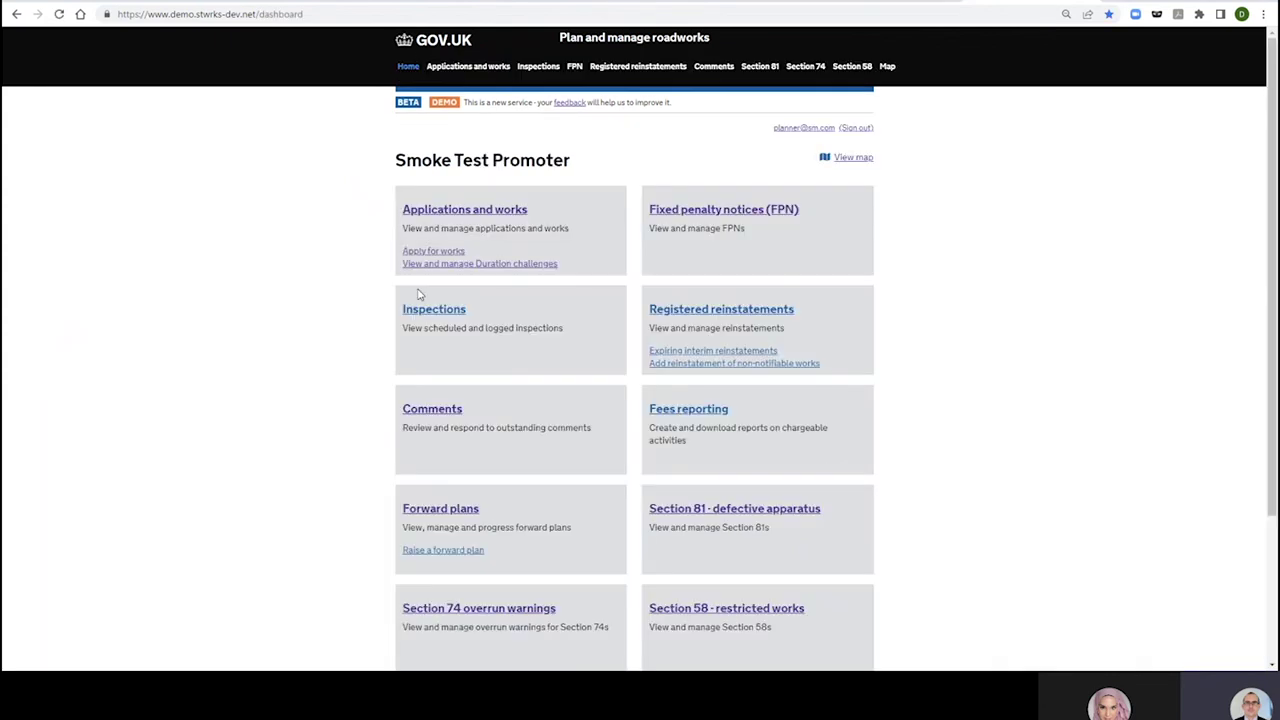
- Open the Alperton Street application challenged on 04/04/2022 from the duration challenges list and go to its duration challenge response section
{"action": "left_click", "coordinate": [508, 266]}
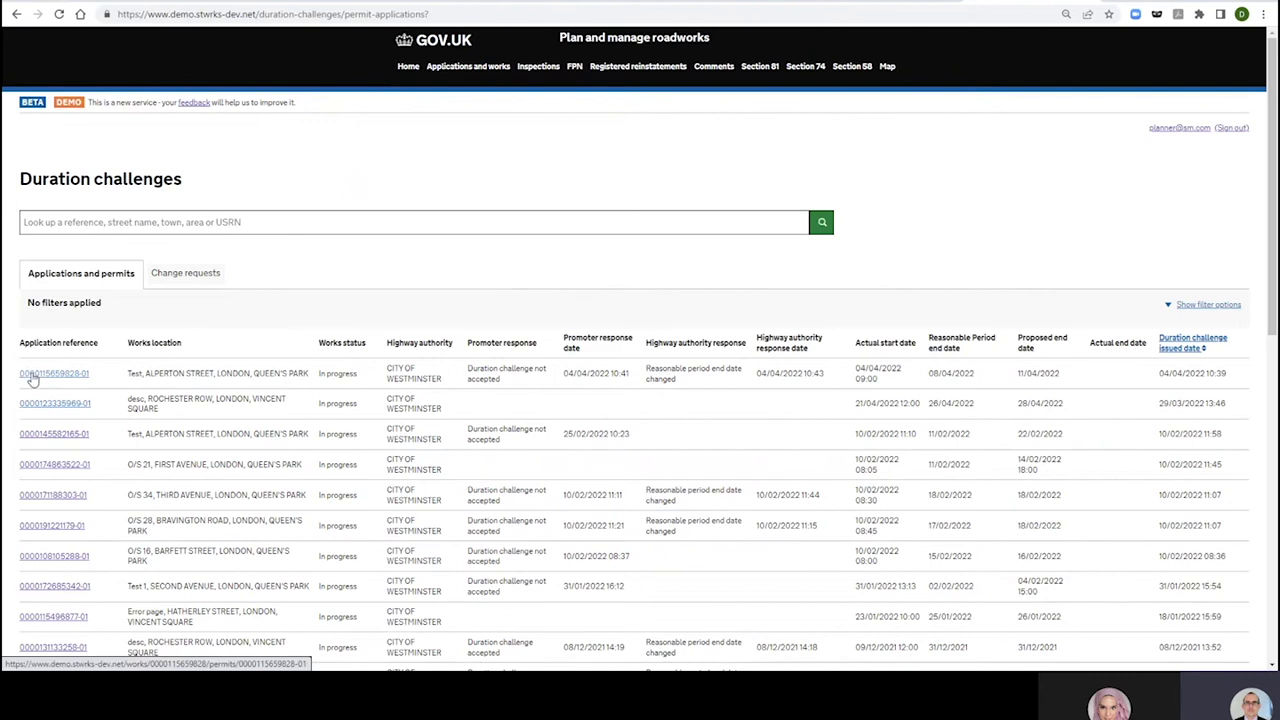
{"action": "left_click", "coordinate": [50, 373]}
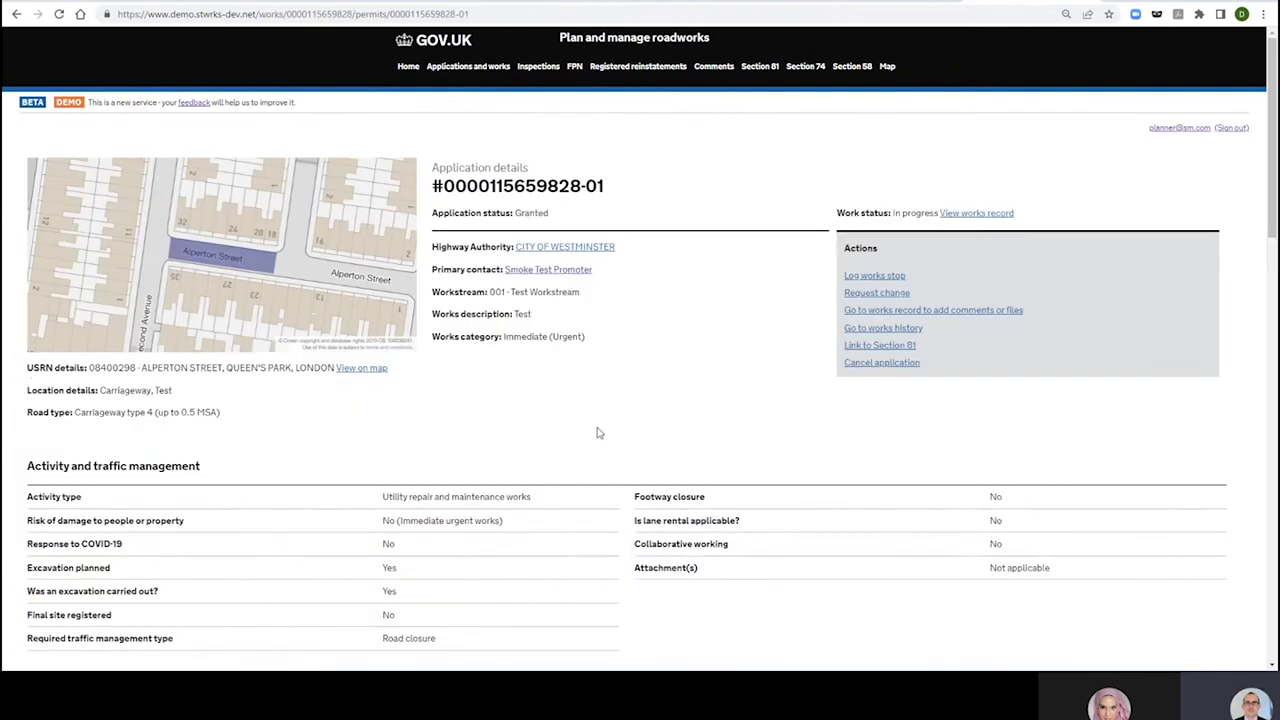
{"action": "scroll", "coordinate": [597, 430], "scroll_direction": "down", "scroll_amount": 20}
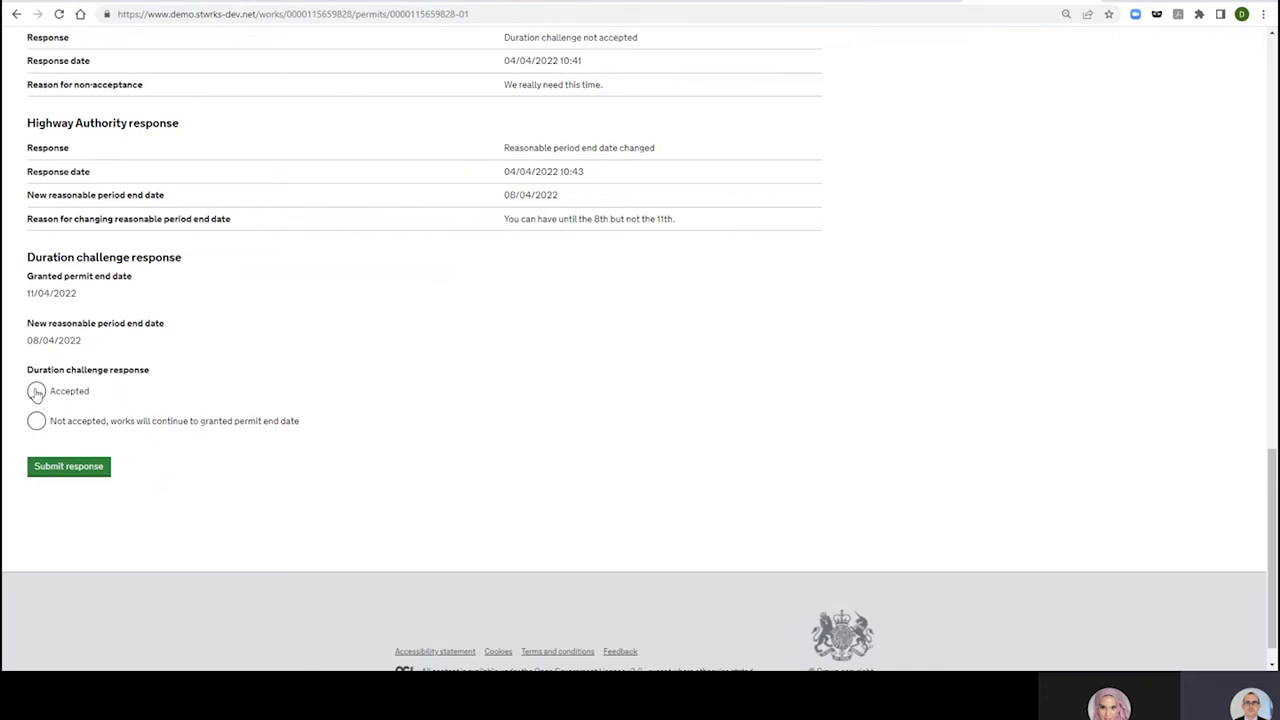
- Submit the response "Not accepted, works will continue to granted permit end date" with the reason "We really, really need this time." and review it
{"action": "left_click", "coordinate": [40, 395]}
{"action": "left_click", "coordinate": [37, 427]}
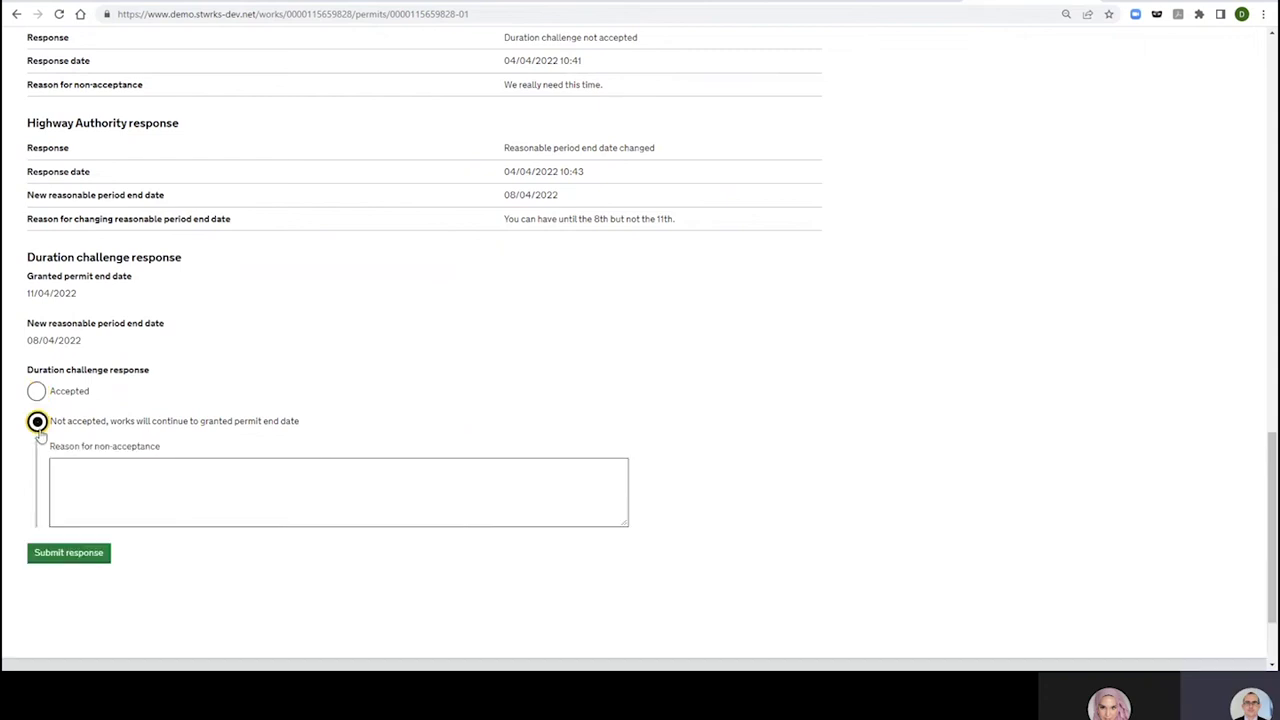
{"action": "left_click", "coordinate": [125, 480]}
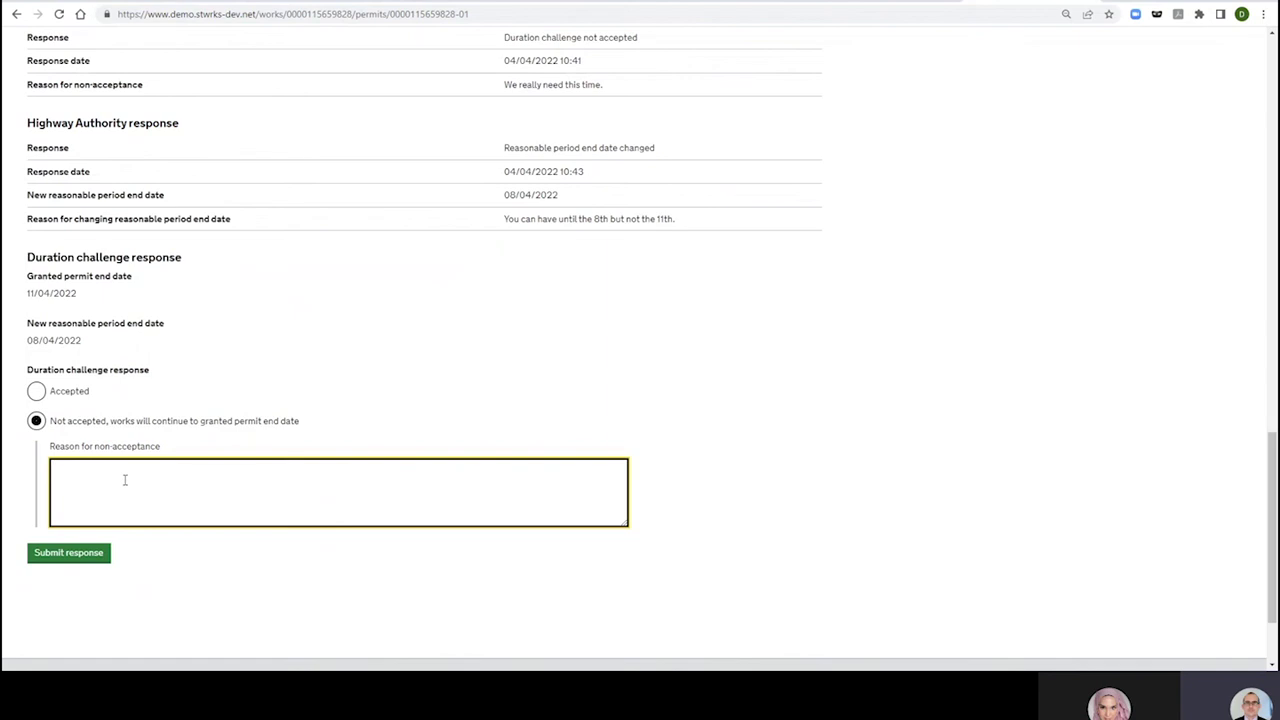
{"action": "type", "text": "We really, real"}
{"action": "key", "text": "BackSpace"}
{"action": "key", "text": "BackSpace"}
{"action": "key", "text": "BackSpace"}
{"action": "key", "text": "BackSpace"}
{"action": "key", "text": "BackSpace"}
{"action": "type", "text": ","}
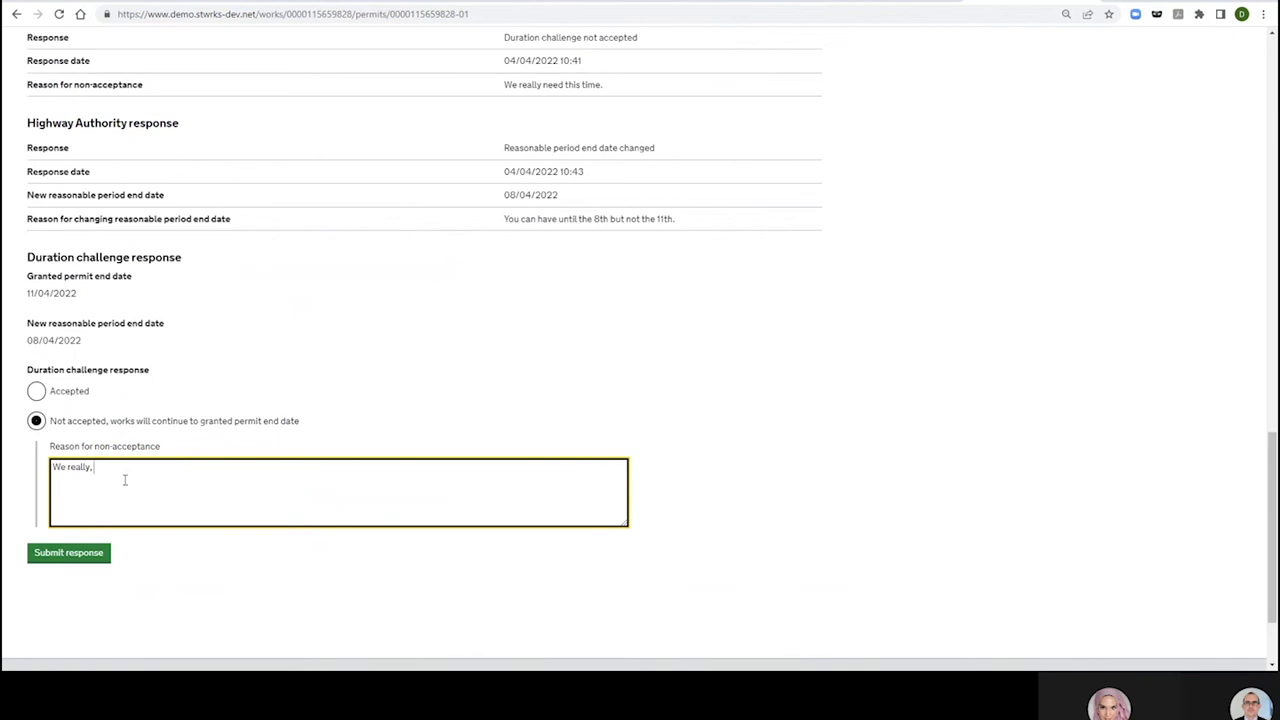
{"action": "type", "text": " really need this time."}
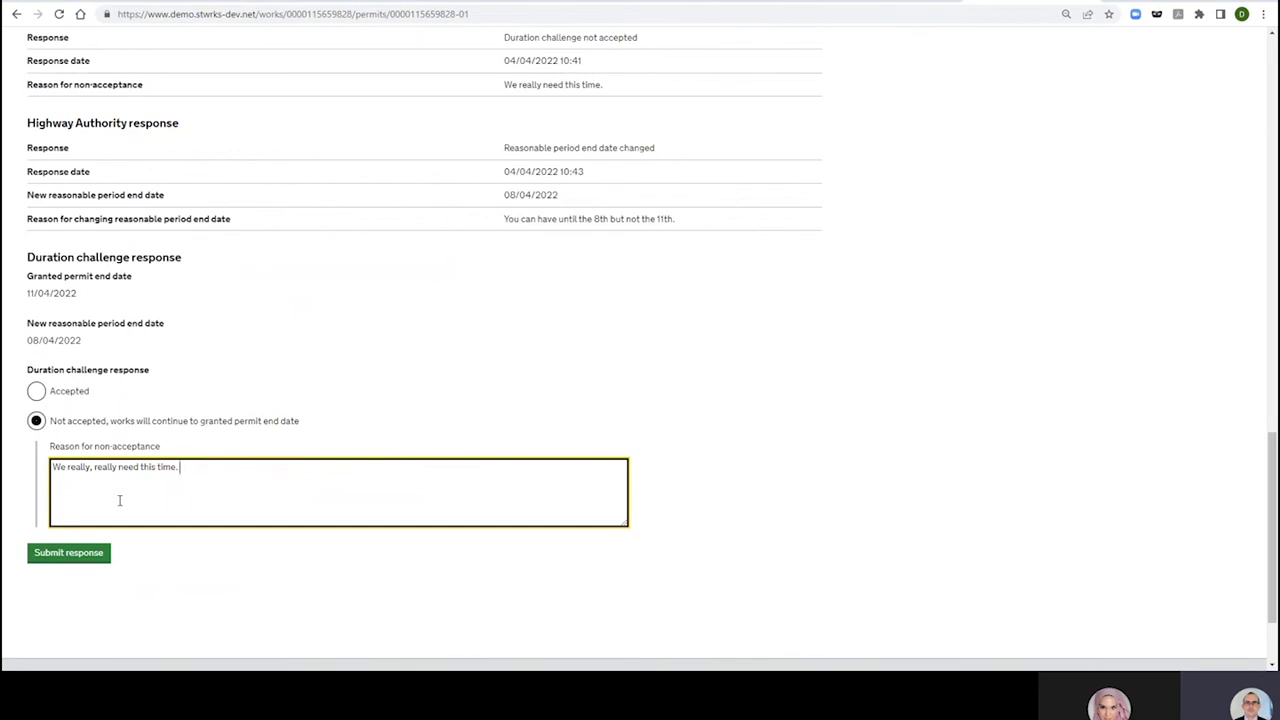
{"action": "left_click", "coordinate": [57, 556]}
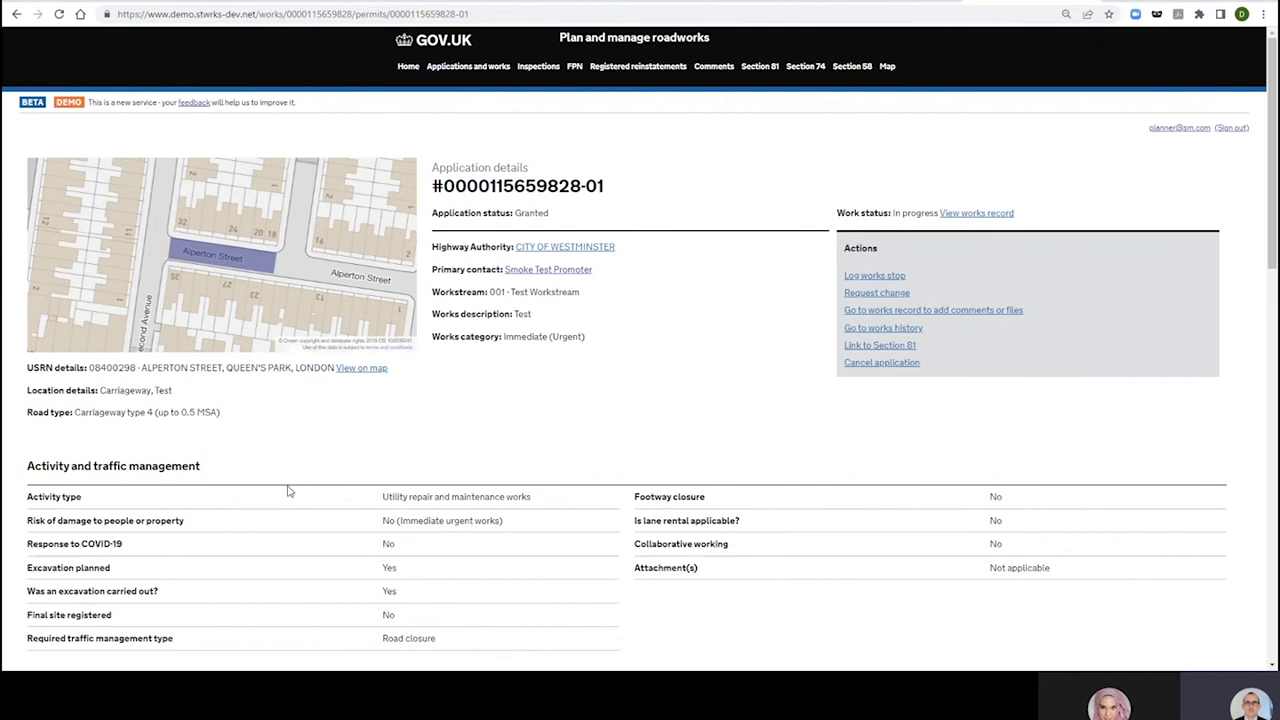
{"action": "scroll", "coordinate": [260, 515], "scroll_direction": "down", "scroll_amount": 15}
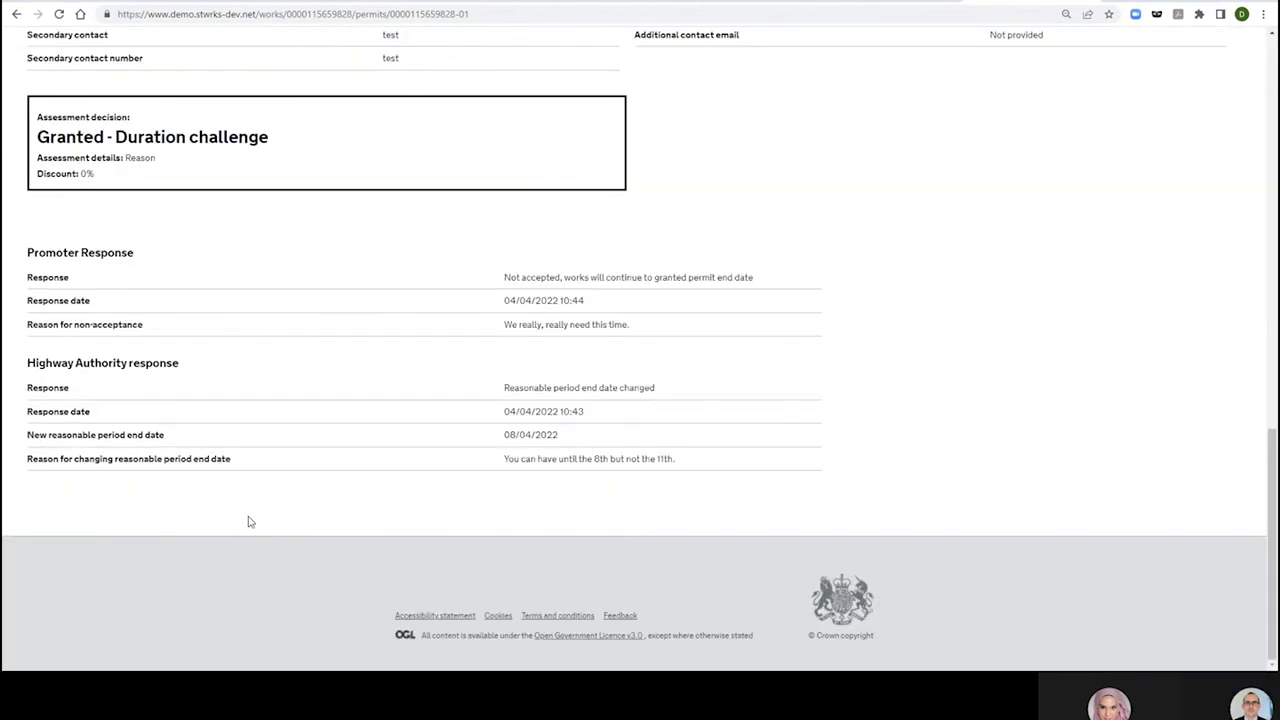